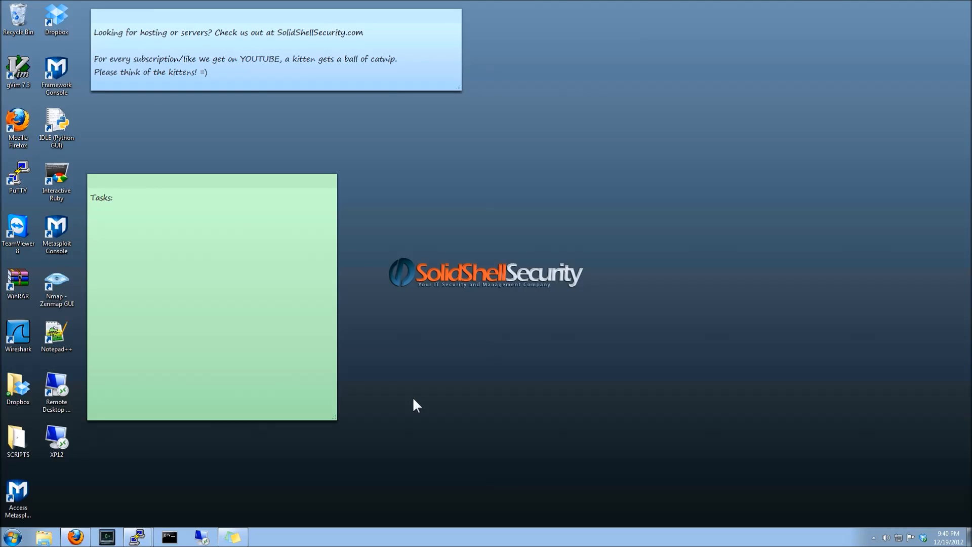
Open the browser and go to the Apache Global Configuration page under Service Configuration in WebHost Manager
click(75, 536)
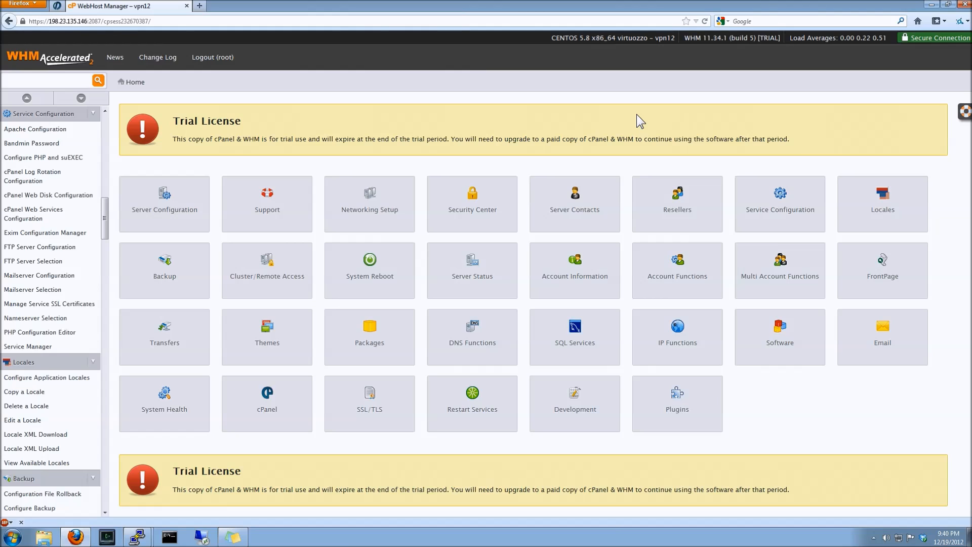
click(810, 188)
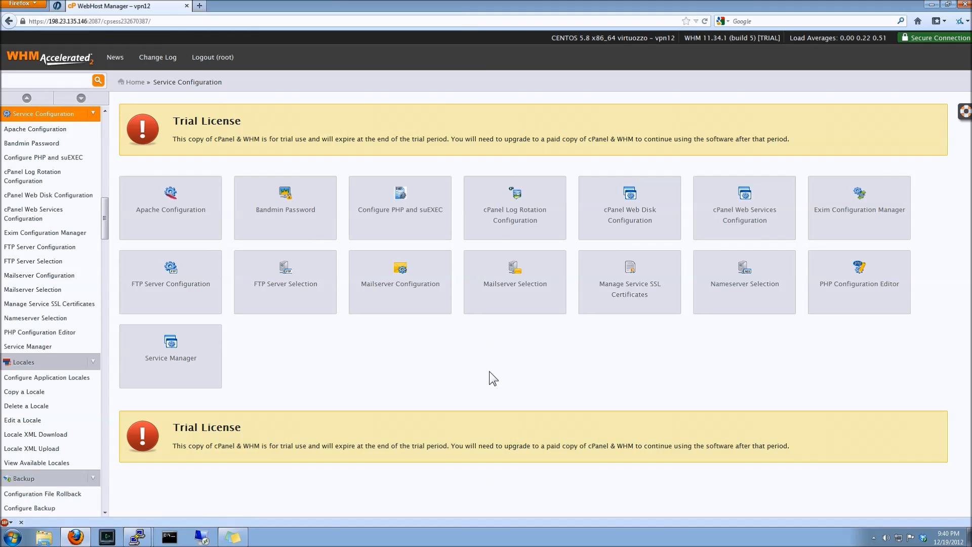
click(206, 214)
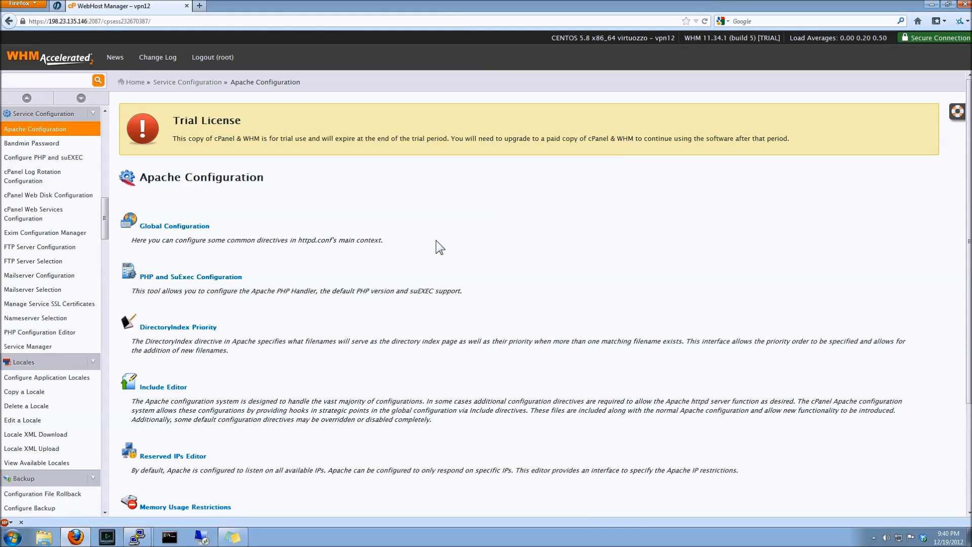
scroll(439, 247, down, 2)
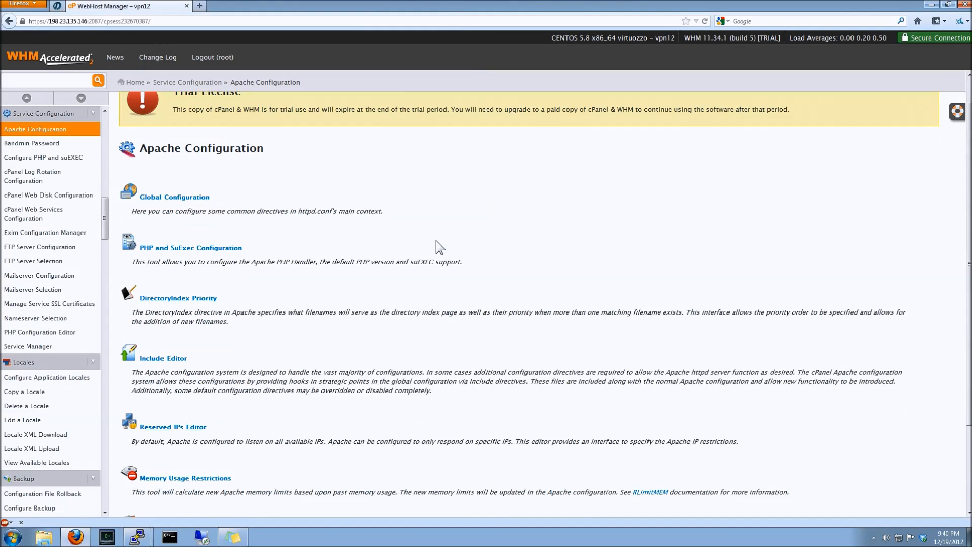
click(159, 168)
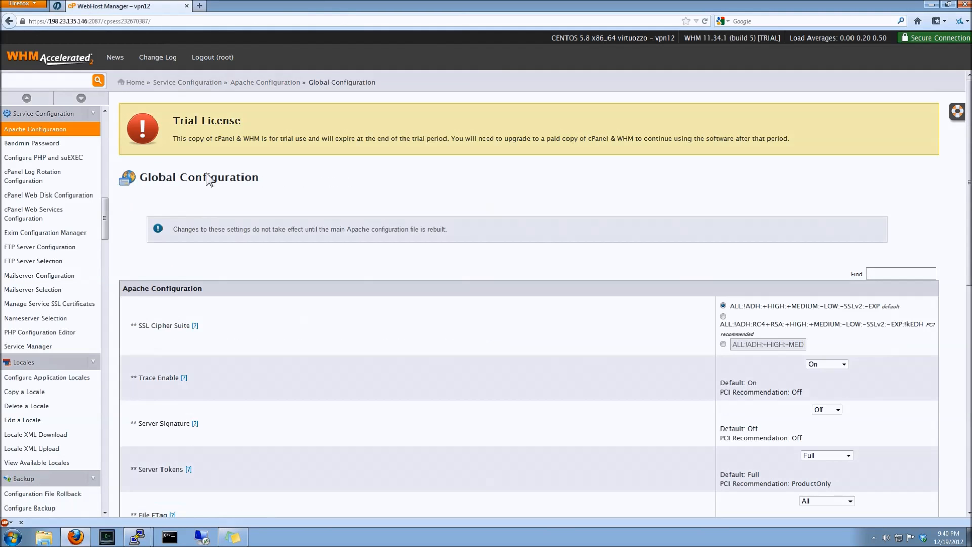
Set Server Tokens to Product Only in the global Apache configuration
scroll(642, 259, down, 4)
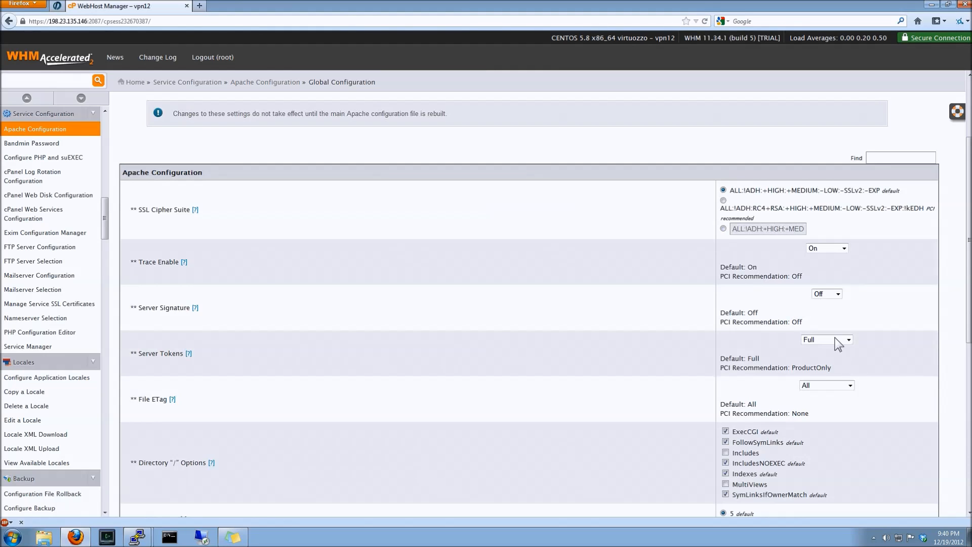
click(835, 340)
click(826, 374)
Set Trace Enable to Off and File ETag to None
click(768, 367)
click(824, 266)
click(849, 385)
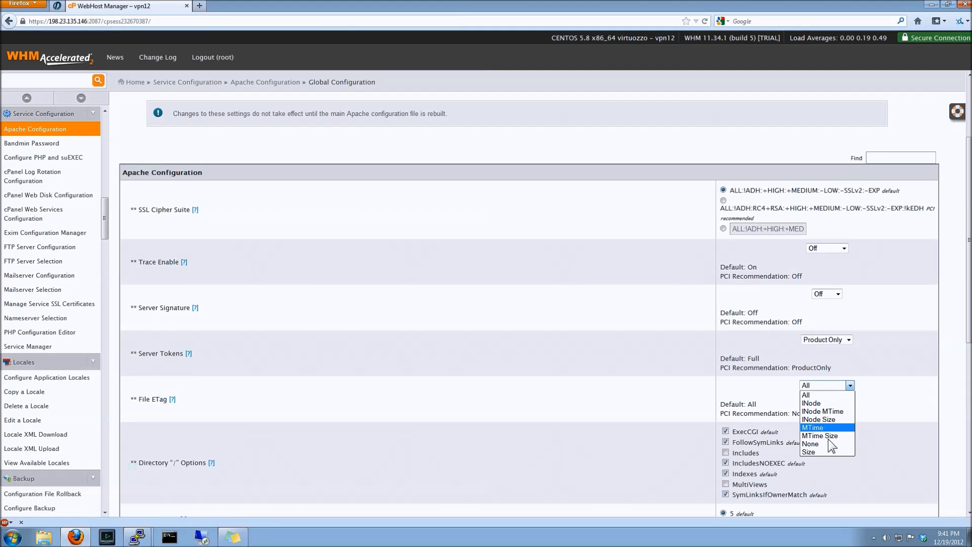
click(816, 444)
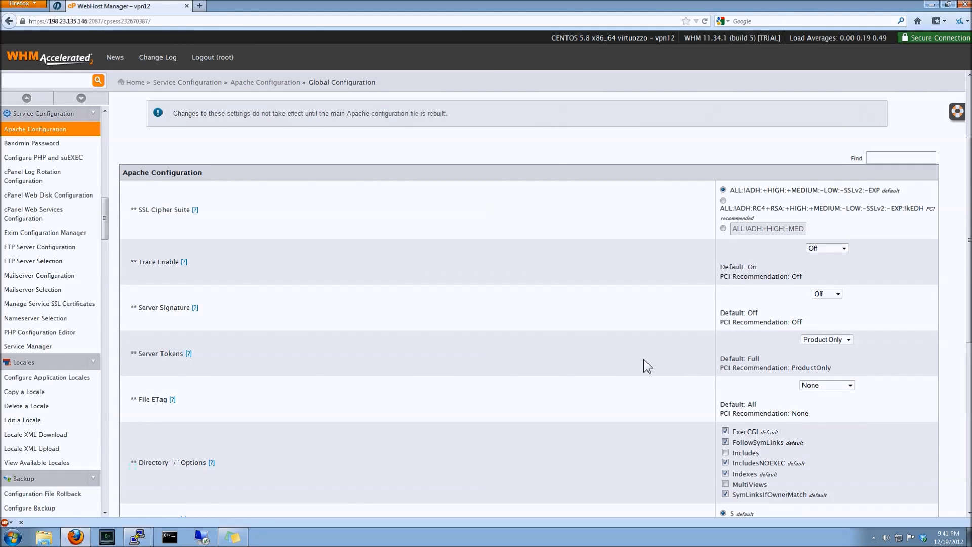
Save the global Apache configuration, then rebuild the configuration and restart Apache
scroll(644, 365, down, 2)
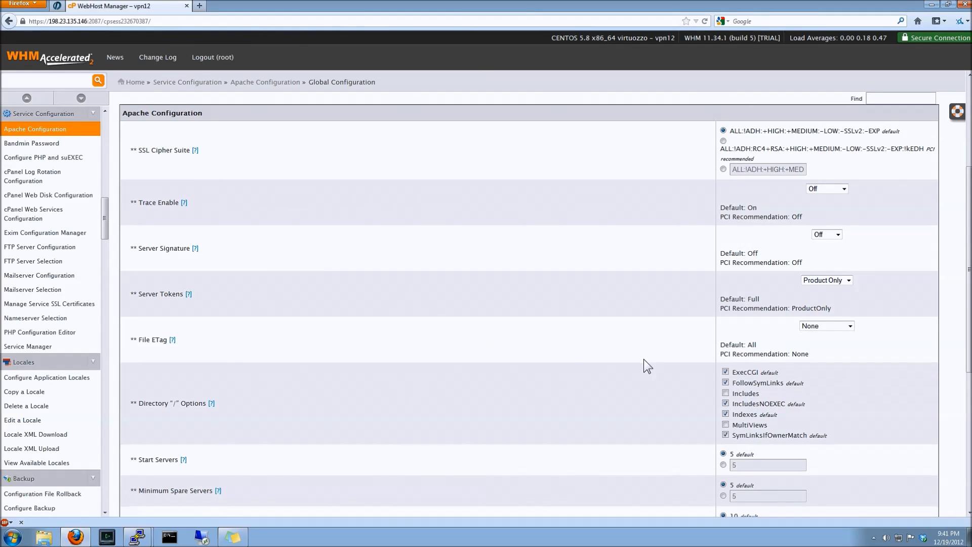
scroll(643, 360, down, 3)
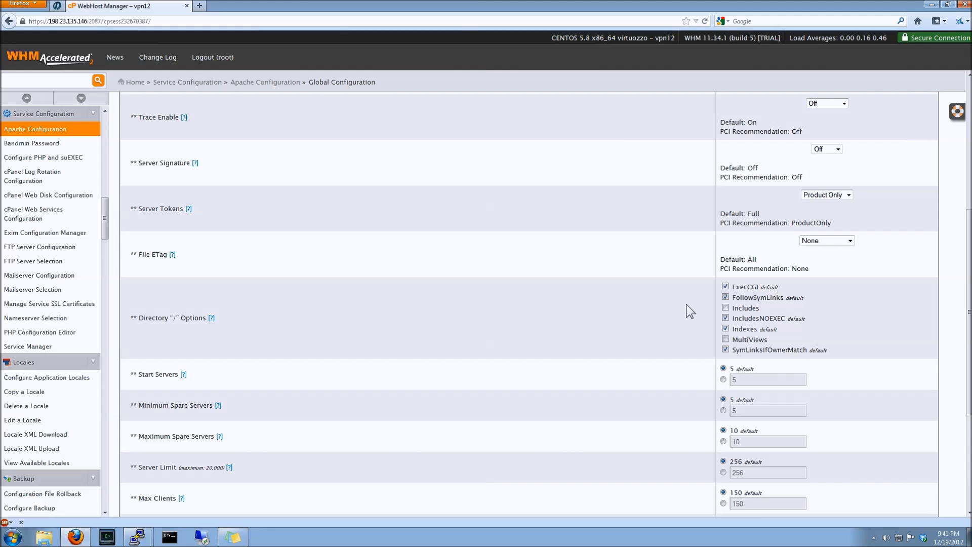
click(725, 297)
scroll(637, 307, down, 2)
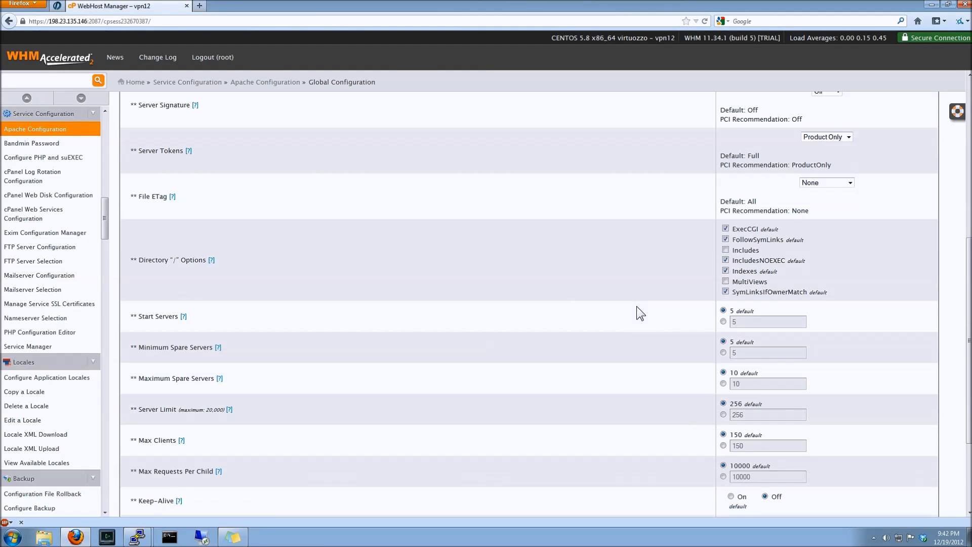
scroll(636, 305, down, 4)
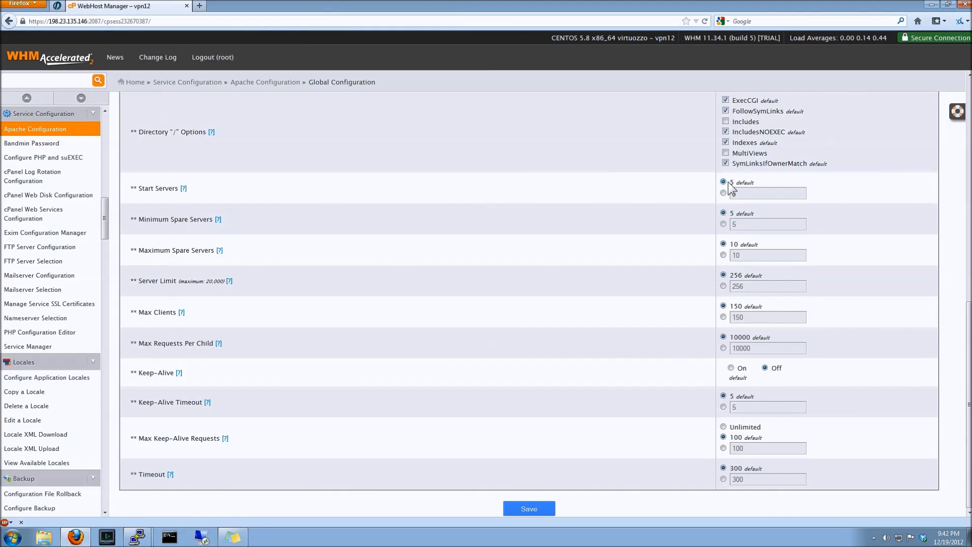
click(539, 504)
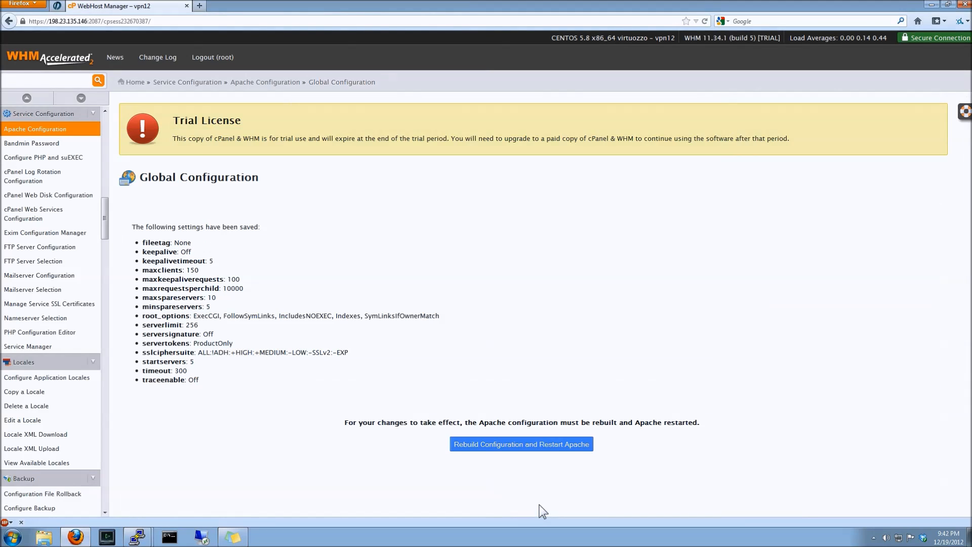
click(534, 449)
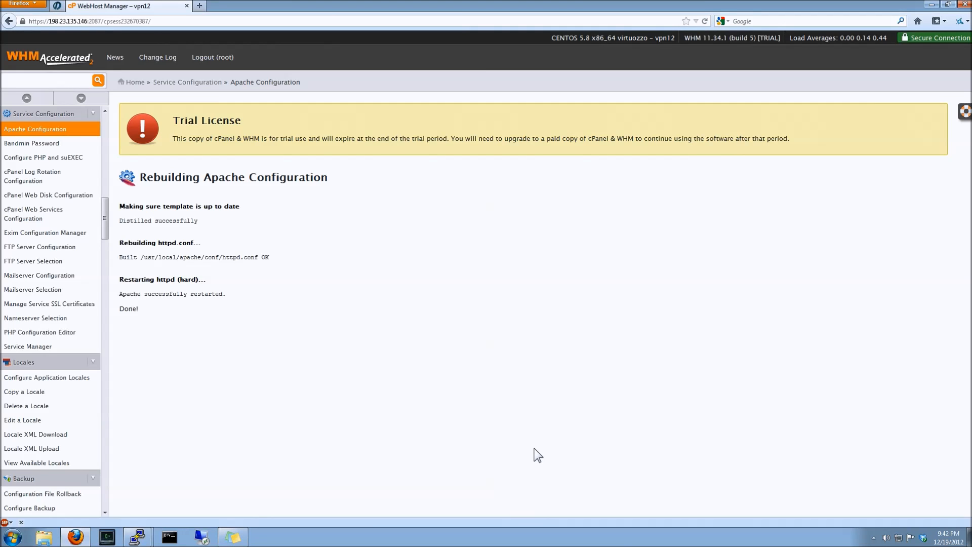
Open DirectoryIndex Priority and move index.wml to the top of the directory index list
click(260, 83)
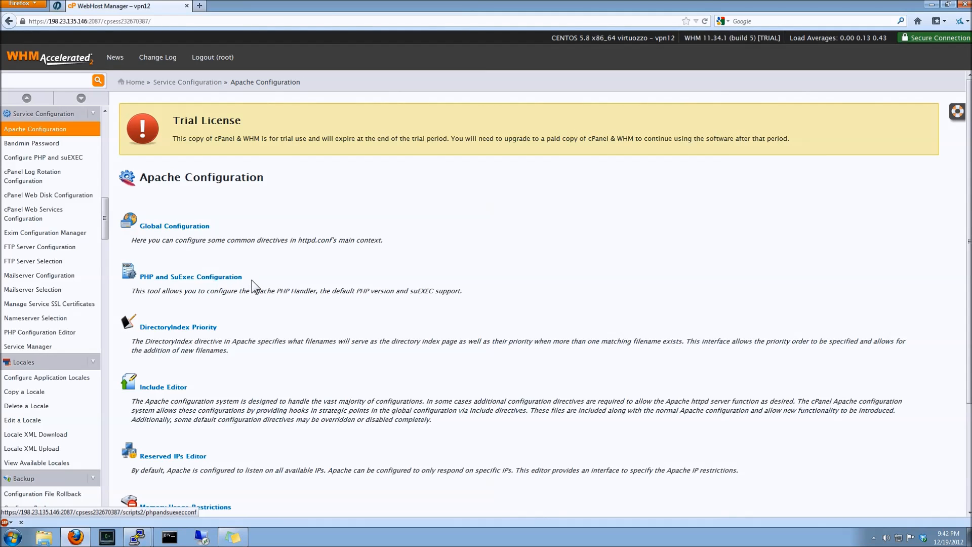
click(209, 331)
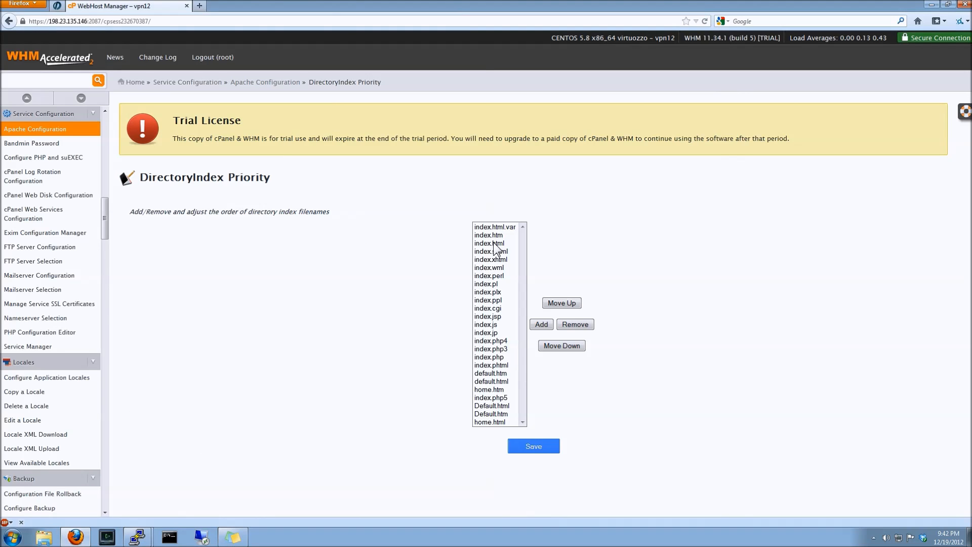
click(500, 284)
click(499, 267)
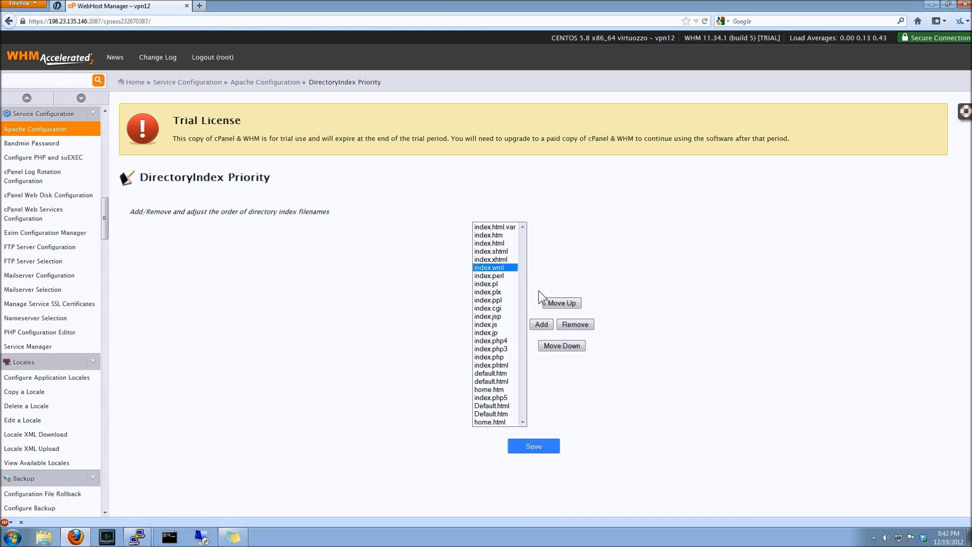
click(560, 303)
click(560, 303)
click(560, 303)
click(560, 303)
click(559, 303)
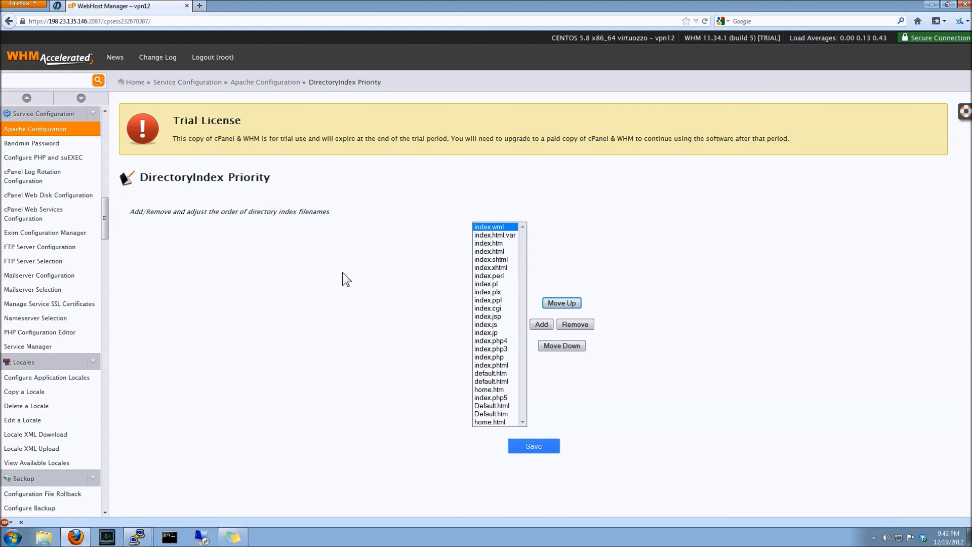
Open the Include Editor and choose Apache version 2.2.23 for the Pre Main Include file
click(276, 83)
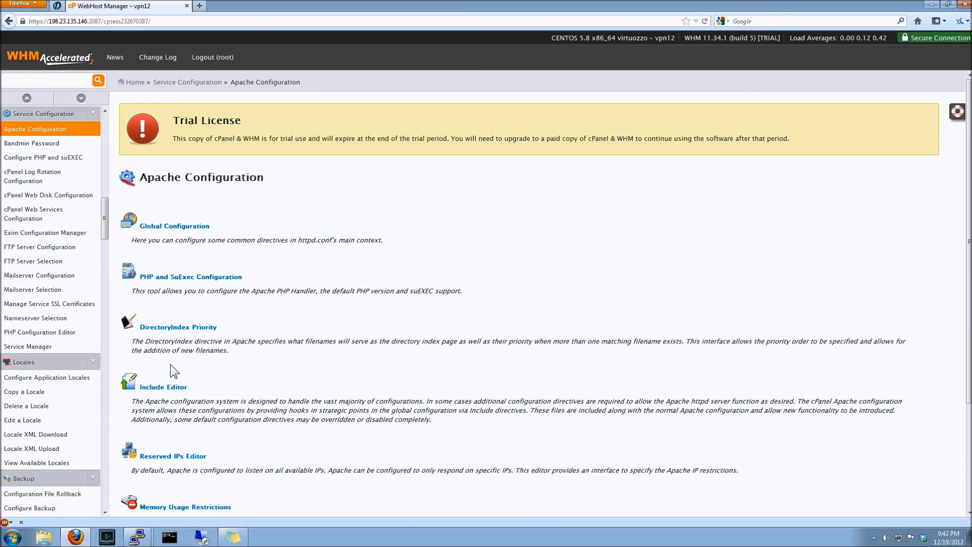
click(169, 389)
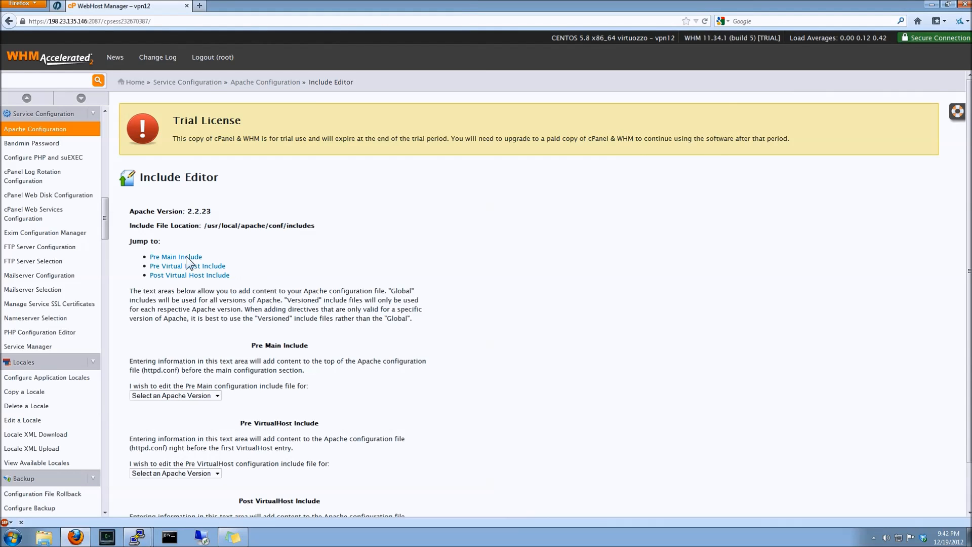
scroll(248, 264, down, 2)
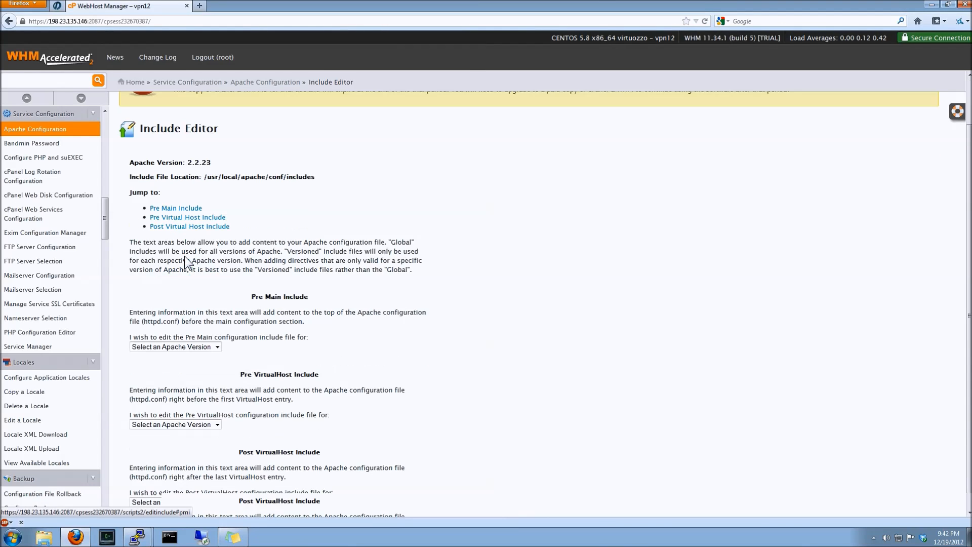
click(188, 346)
click(184, 364)
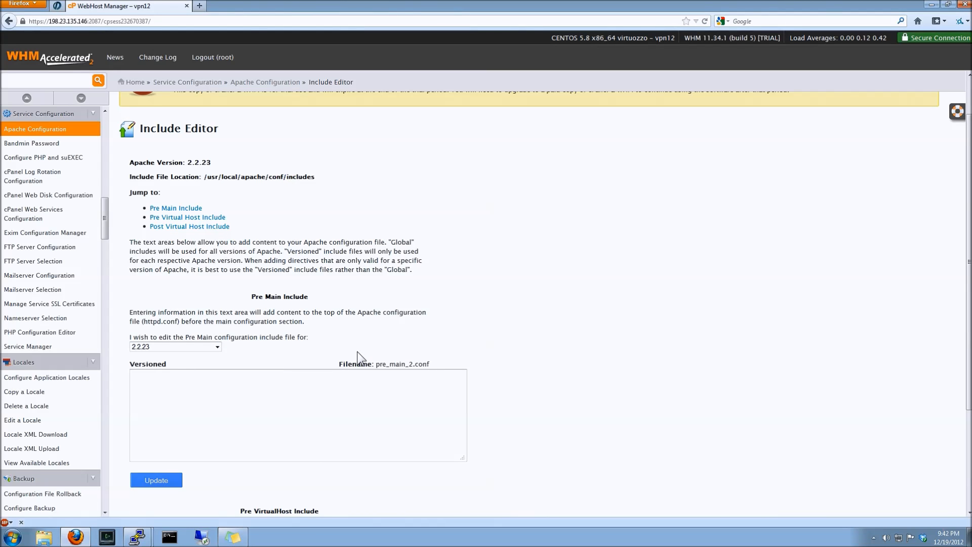
scroll(357, 352, down, 4)
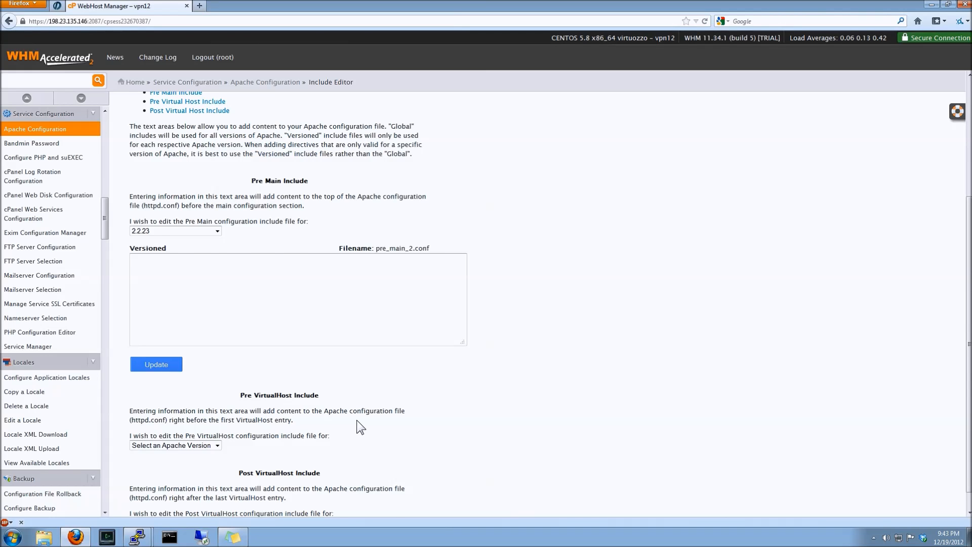
scroll(357, 421, up, 6)
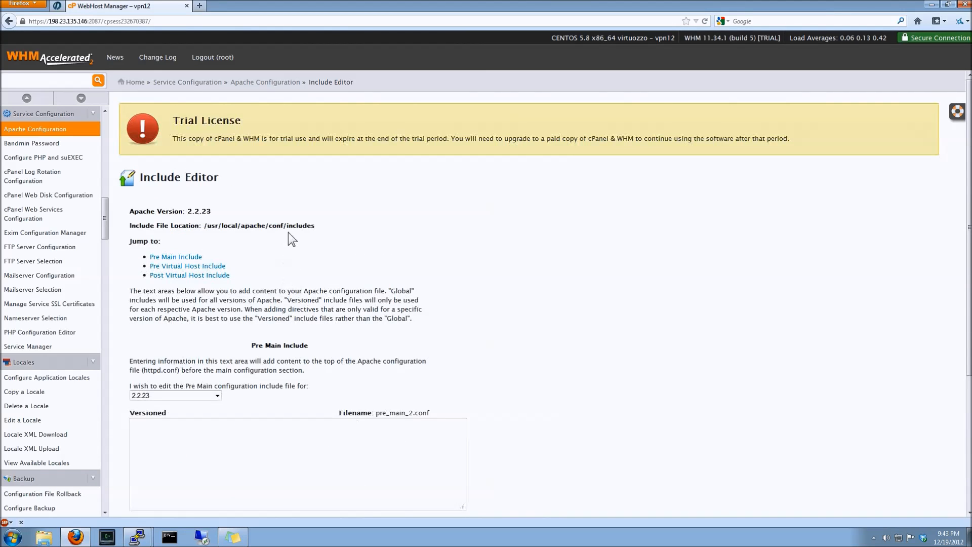
Run Memory Usage Restrictions to calculate and apply a new Apache process memory limit
click(275, 84)
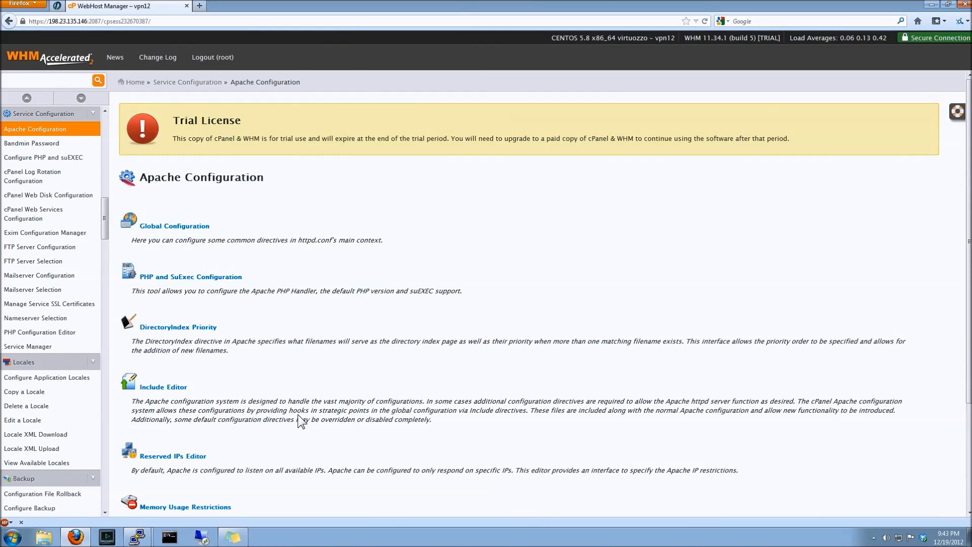
scroll(299, 419, down, 2)
scroll(301, 420, down, 1)
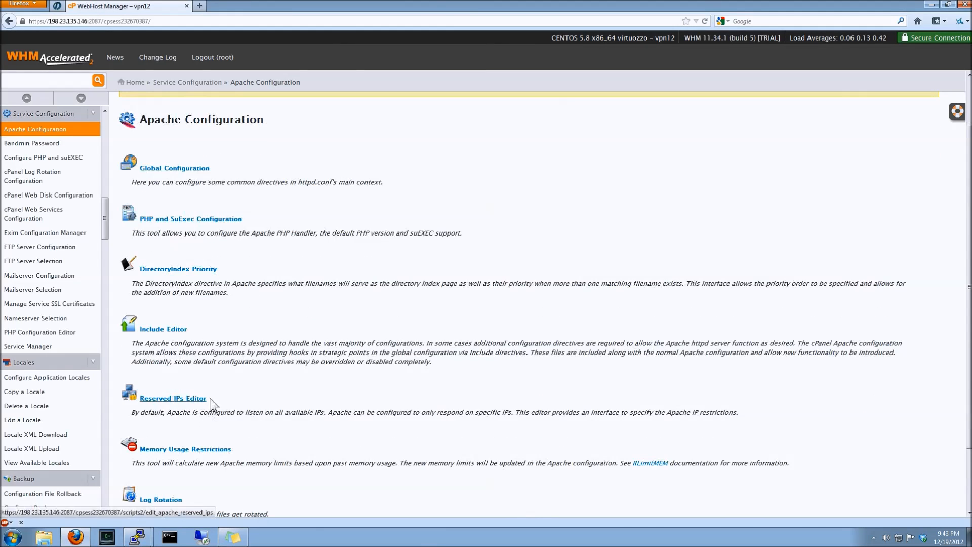
scroll(321, 406, down, 2)
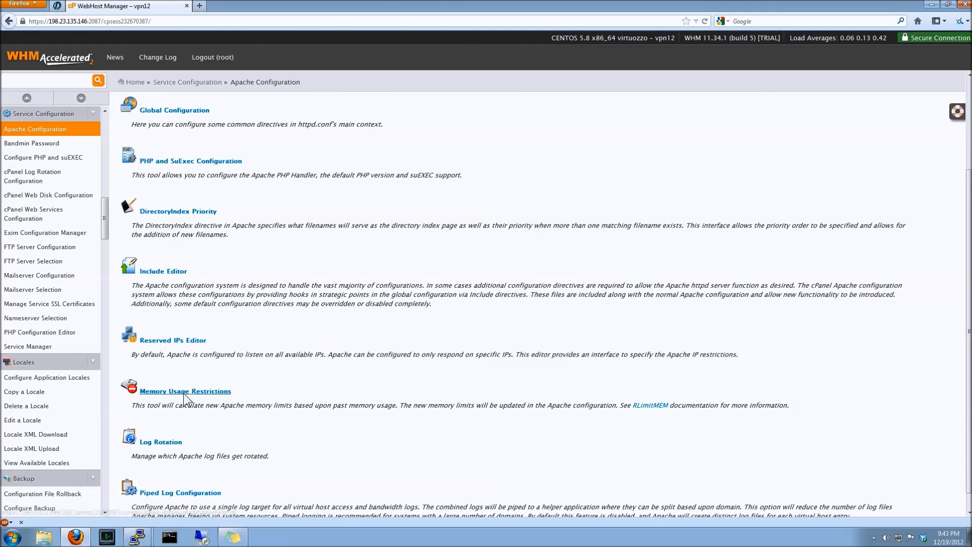
click(184, 393)
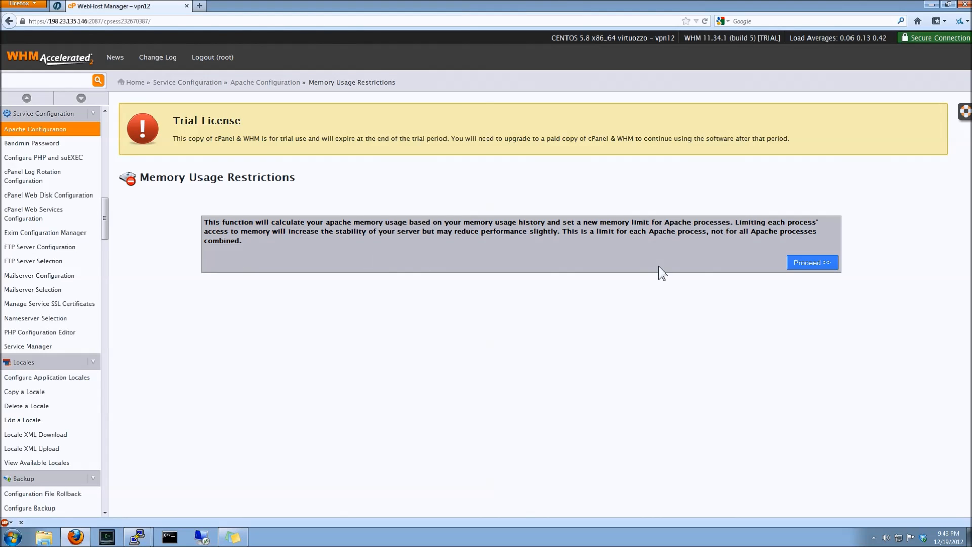
click(816, 268)
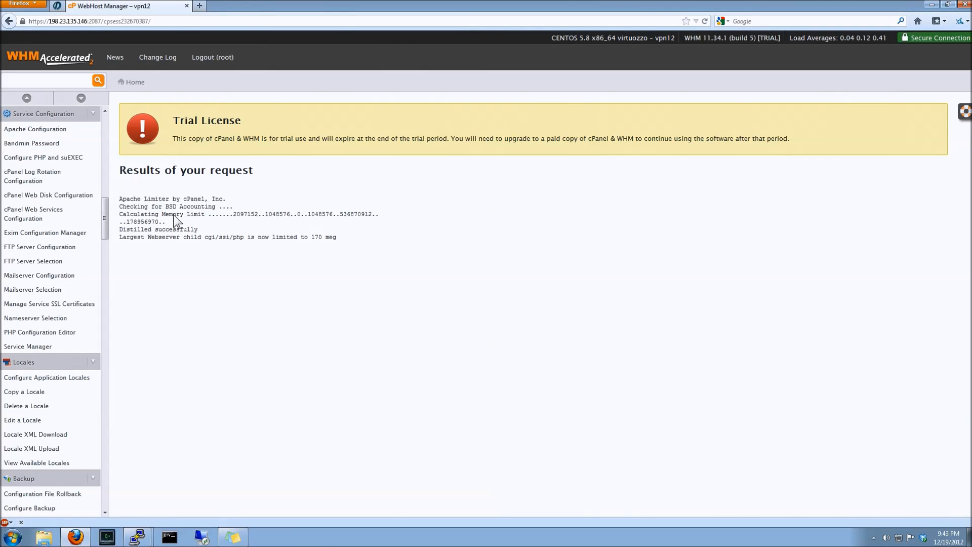
Return to the Apache Configuration tool list under Service Configuration and review its available tools
drag(105, 210, 108, 243)
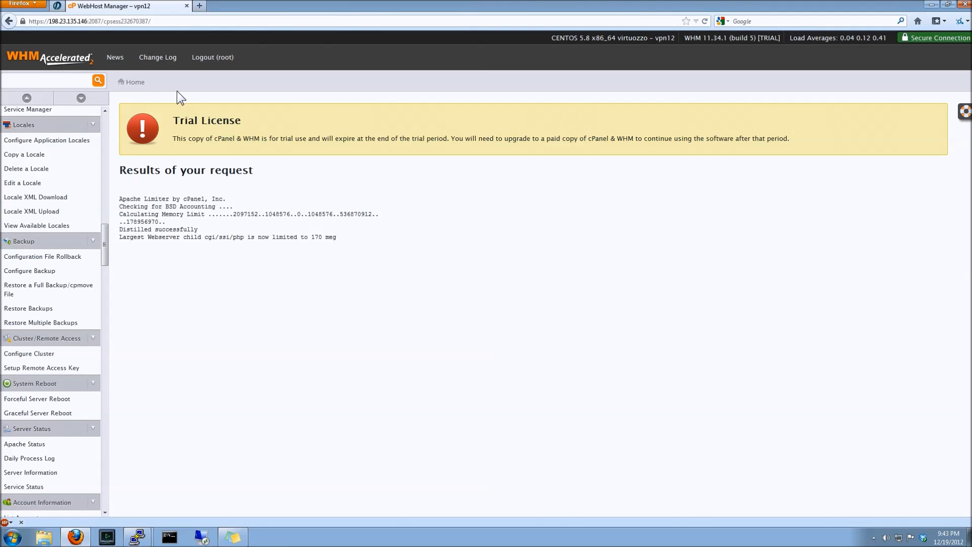
click(139, 85)
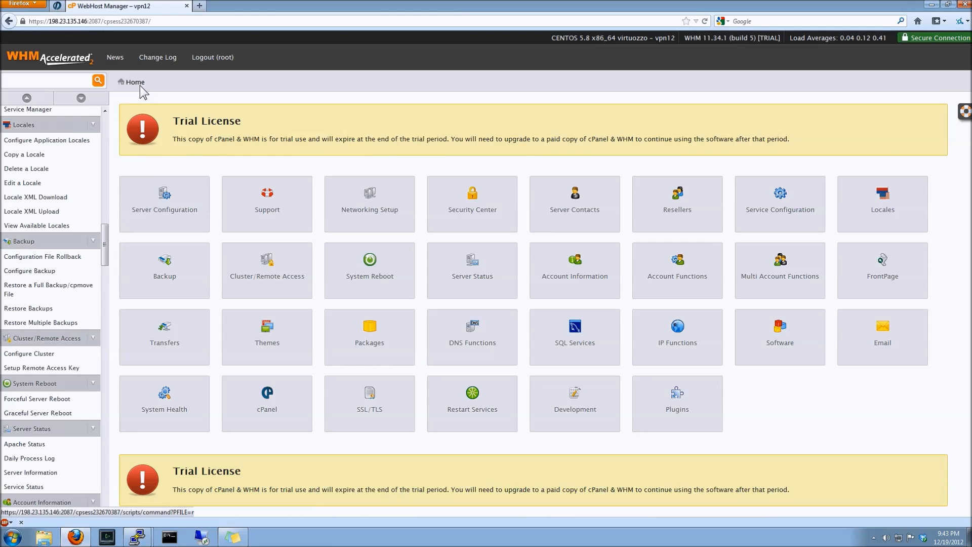
click(760, 205)
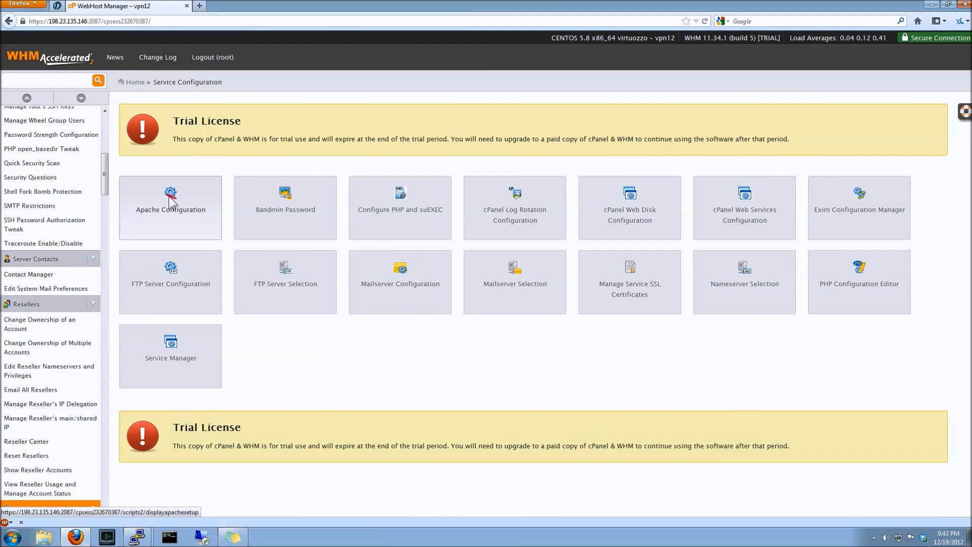
click(169, 197)
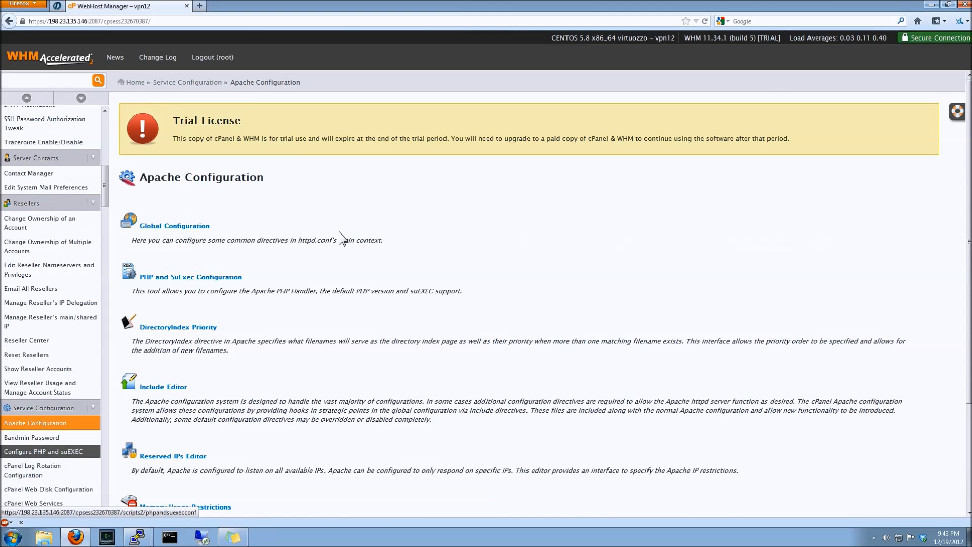
scroll(339, 232, down, 5)
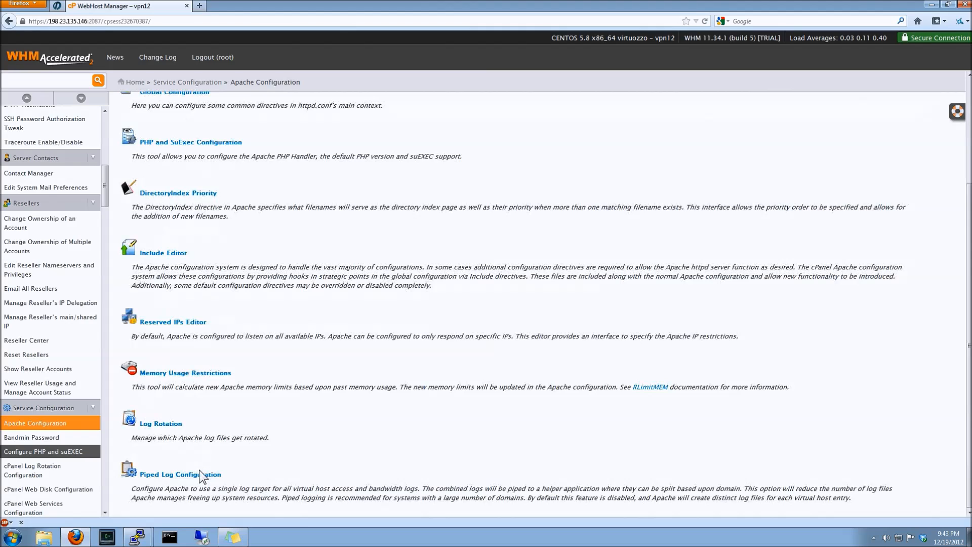
key(shift)
key(shift)
key(shift)
key(shift)
key(shift)
key(shift)
key(shift)
key(shift)
key(shift)
key(shift)
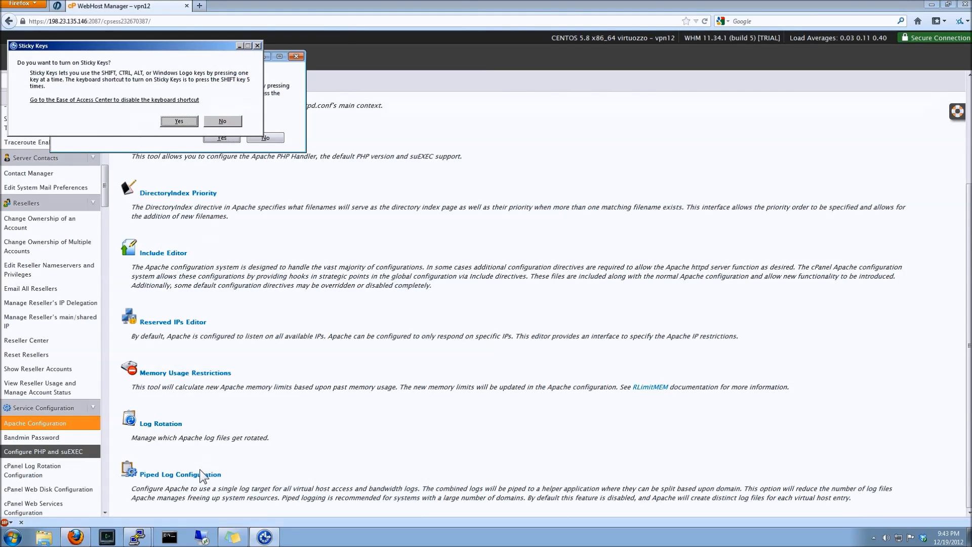
click(223, 122)
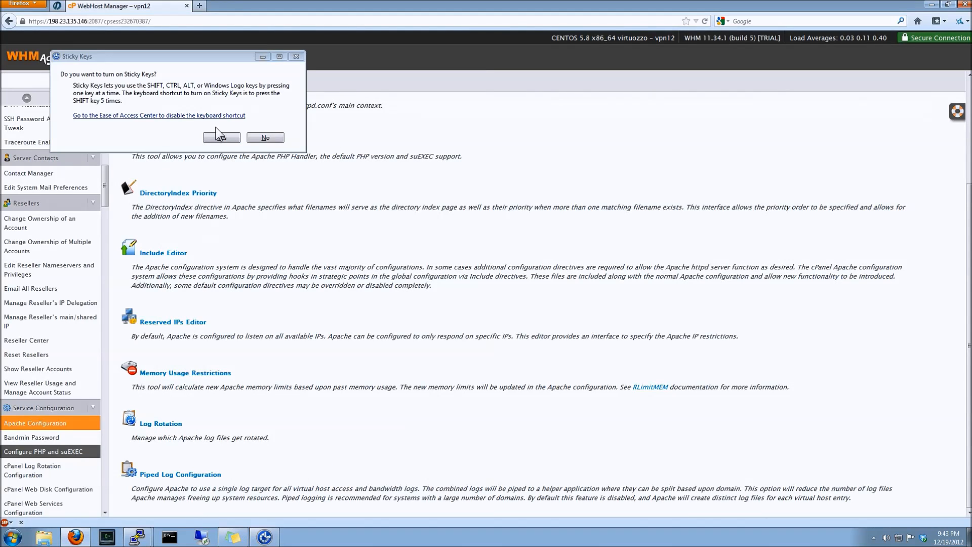
click(264, 138)
scroll(282, 172, up, 3)
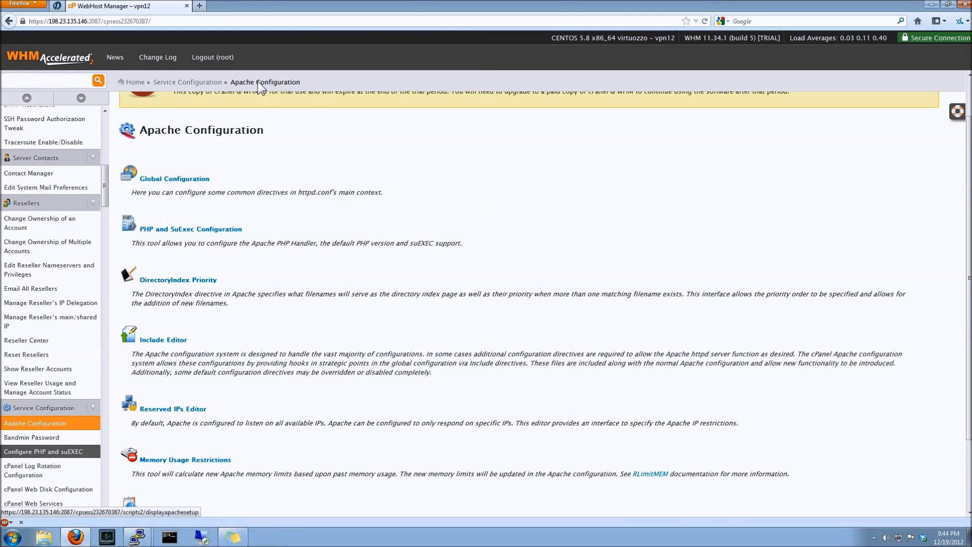
Open the Exim Configuration Manager and review the Basic Editor's standard options
click(189, 81)
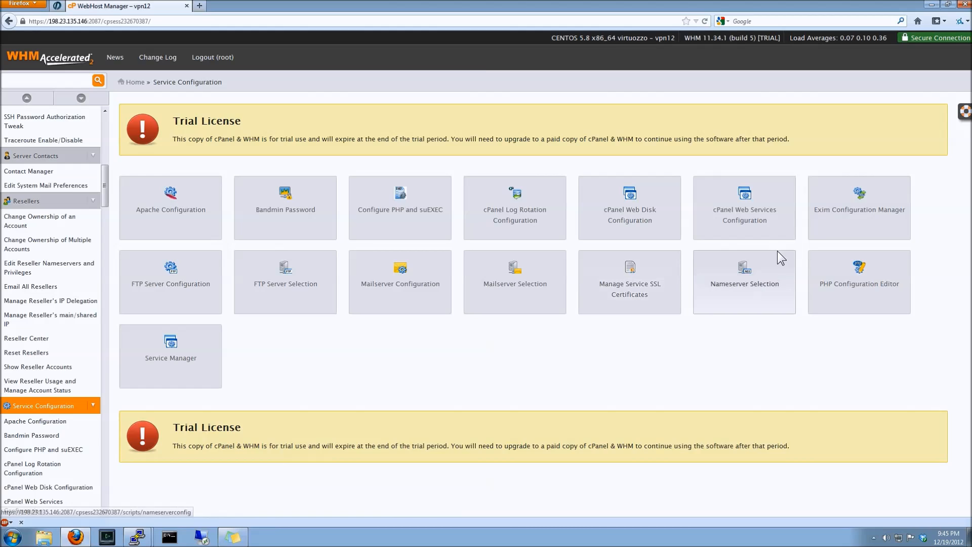
click(830, 220)
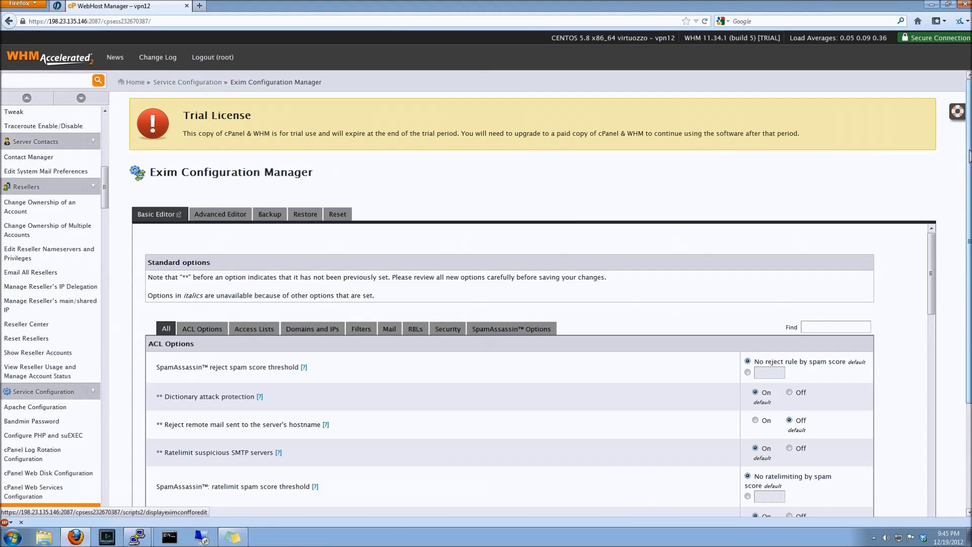
scroll(968, 162, down, 1)
drag(965, 170, 964, 200)
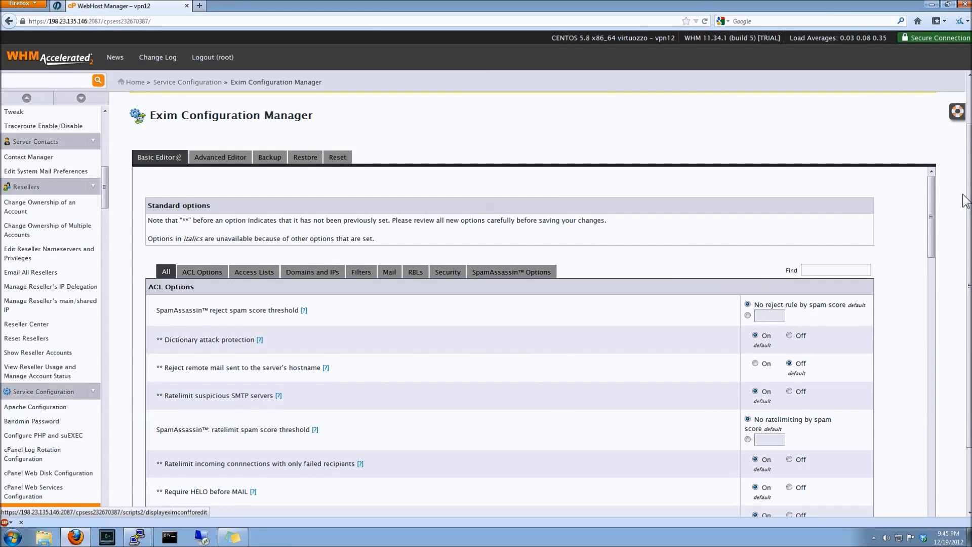
scroll(968, 248, down, 2)
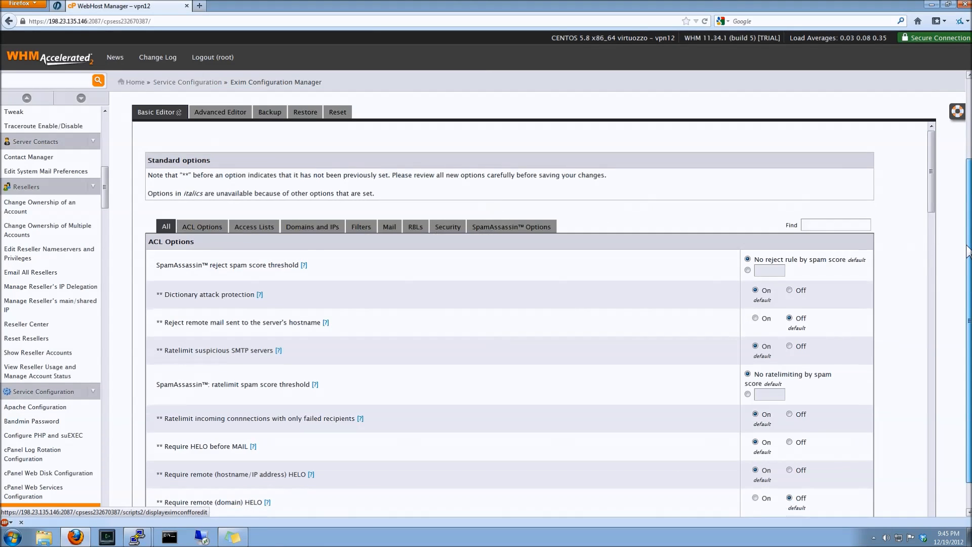
scroll(968, 248, down, 1)
scroll(960, 292, up, 3)
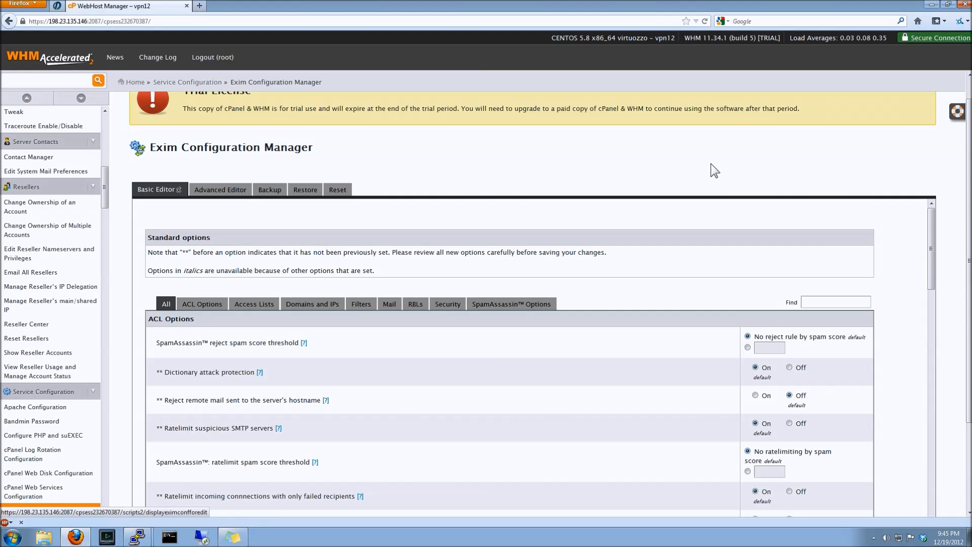
Browse each Exim option category, from ACL Options through SpamAssassin Options
click(209, 307)
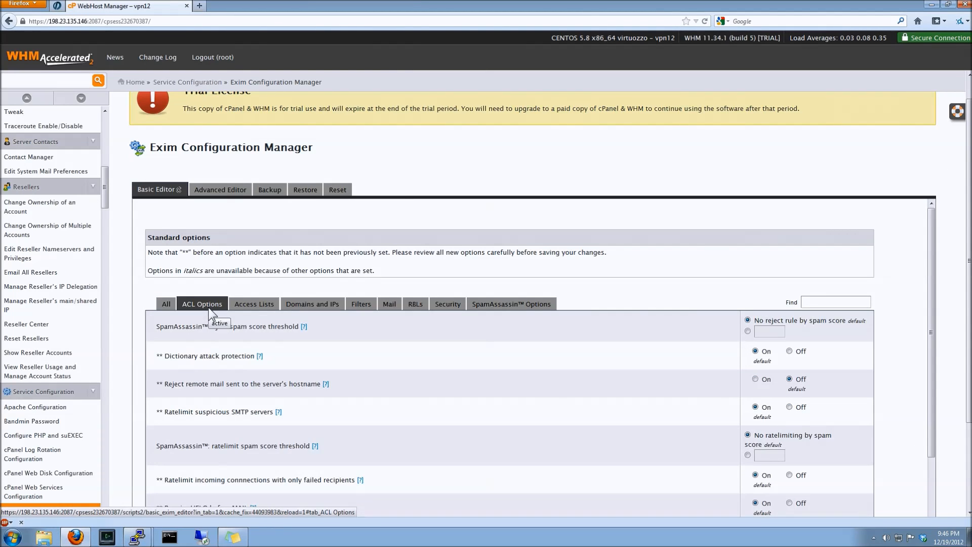
click(255, 307)
click(311, 305)
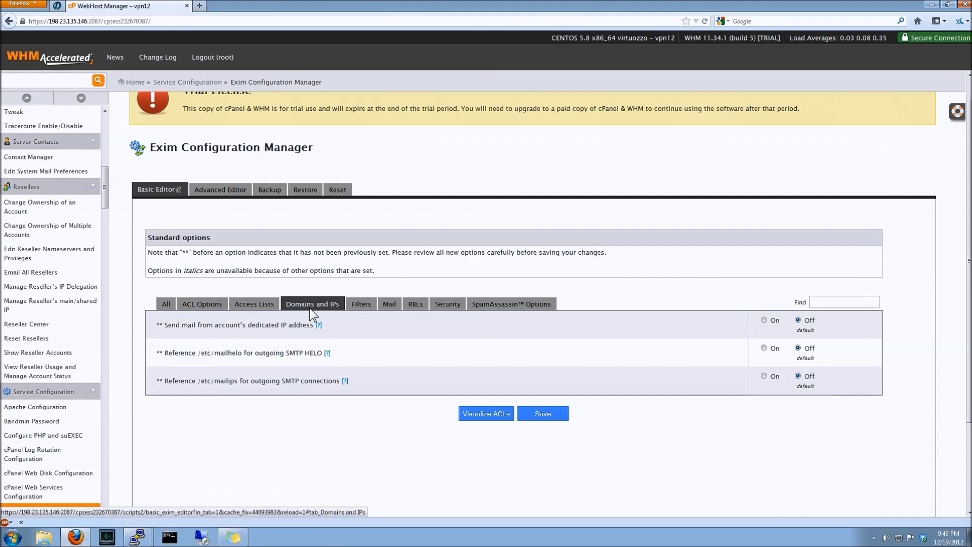
click(360, 305)
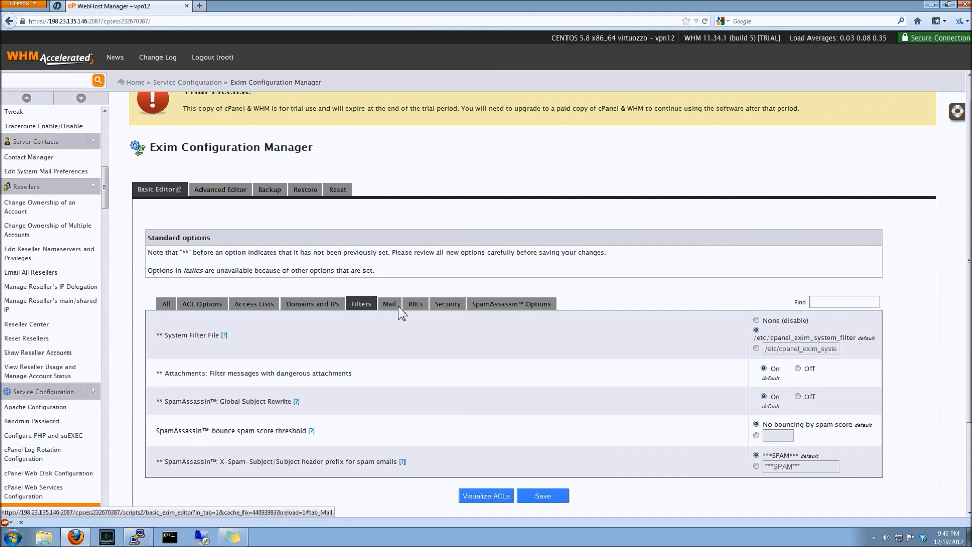
click(397, 308)
click(428, 310)
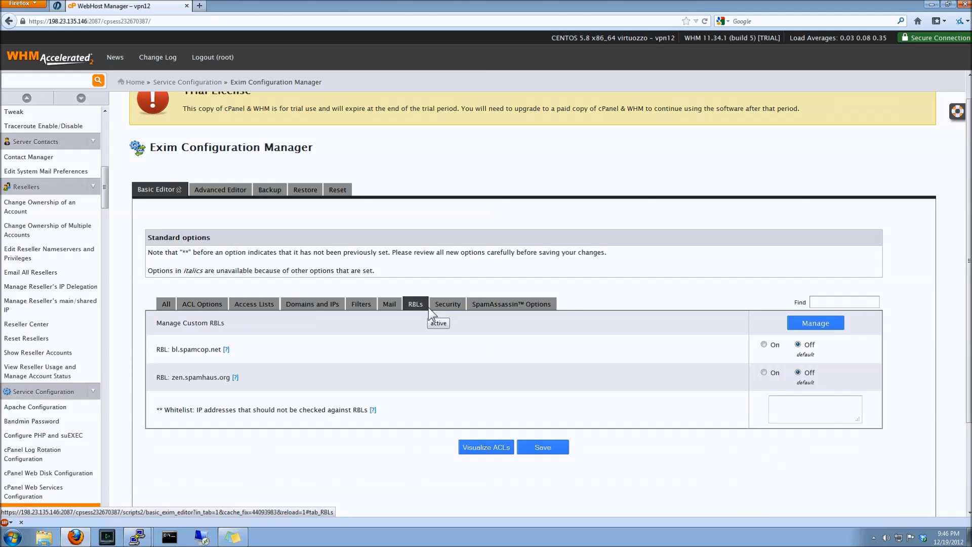
click(443, 307)
click(478, 304)
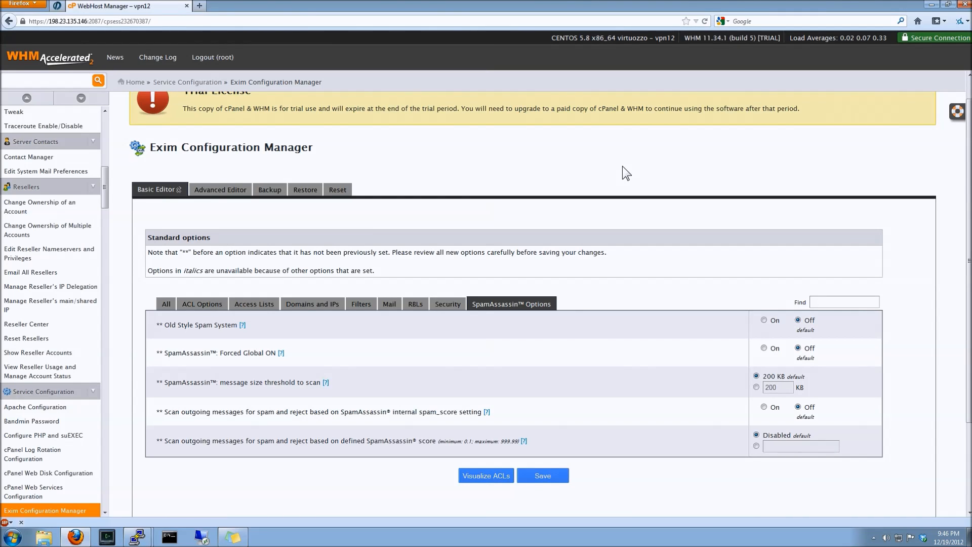
scroll(622, 166, up, 1)
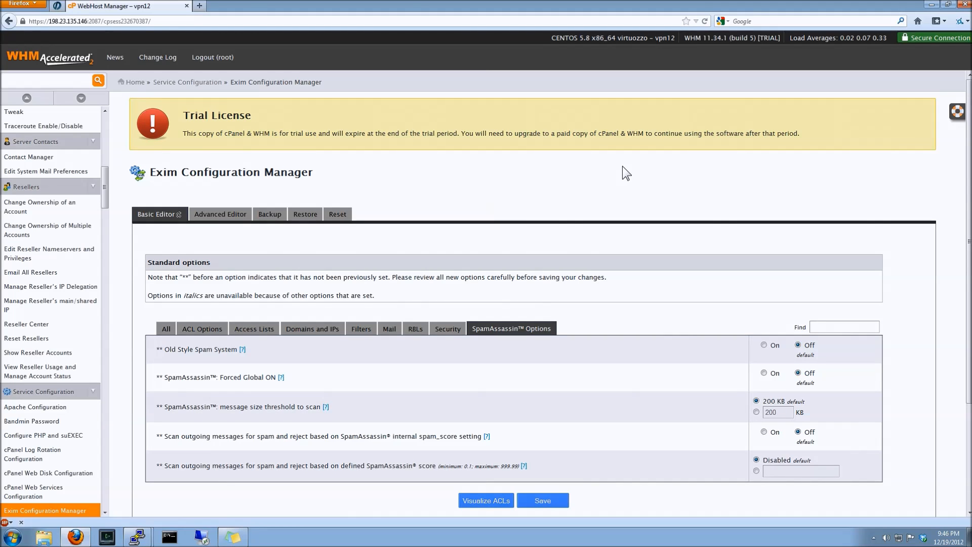
Open FTP Server Configuration and set both Allow Anonymous Logins and Allow Anonymous Uploads to No
click(171, 80)
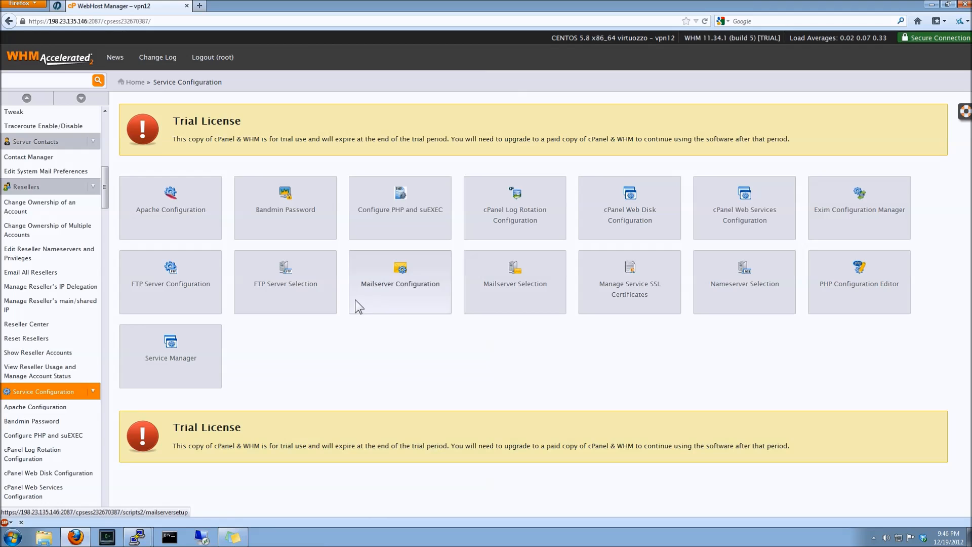
click(176, 282)
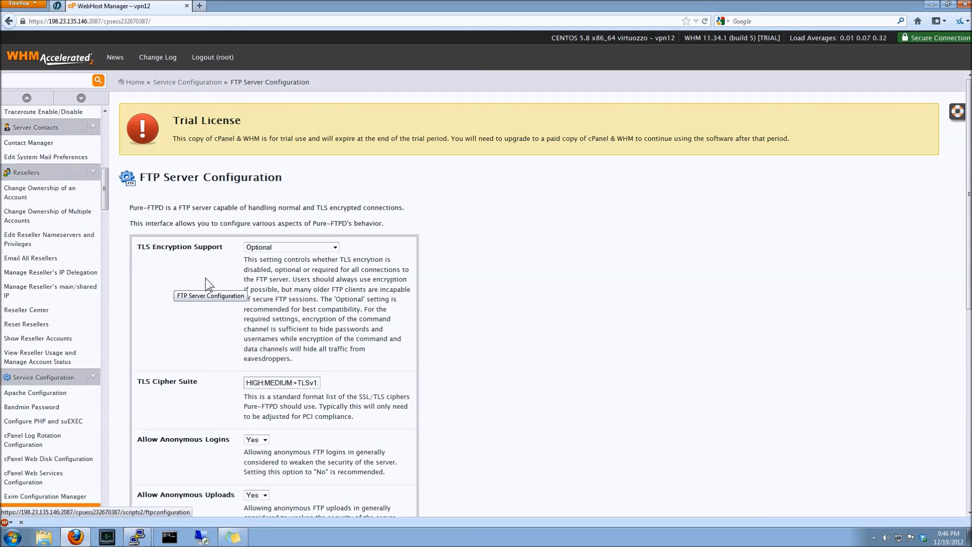
scroll(509, 275, down, 1)
scroll(509, 274, down, 4)
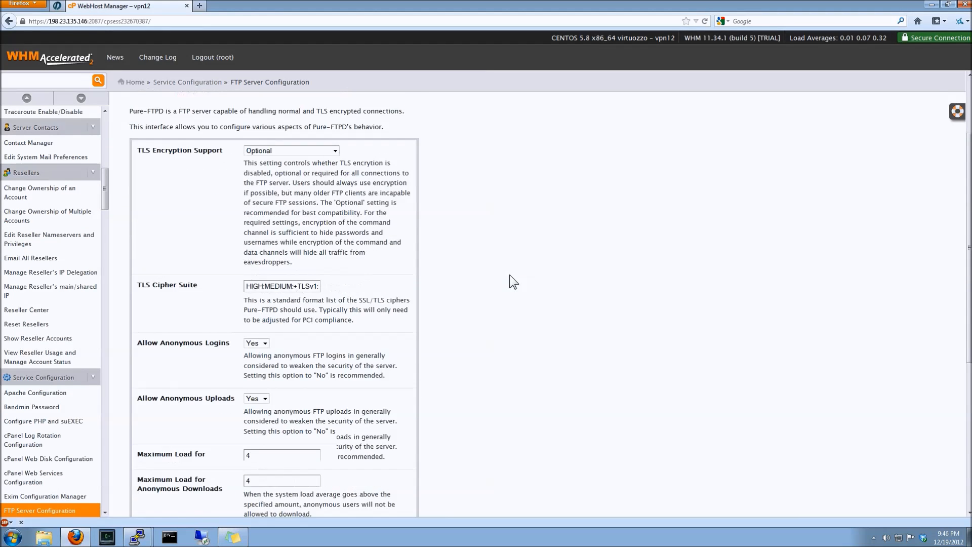
click(255, 295)
click(252, 312)
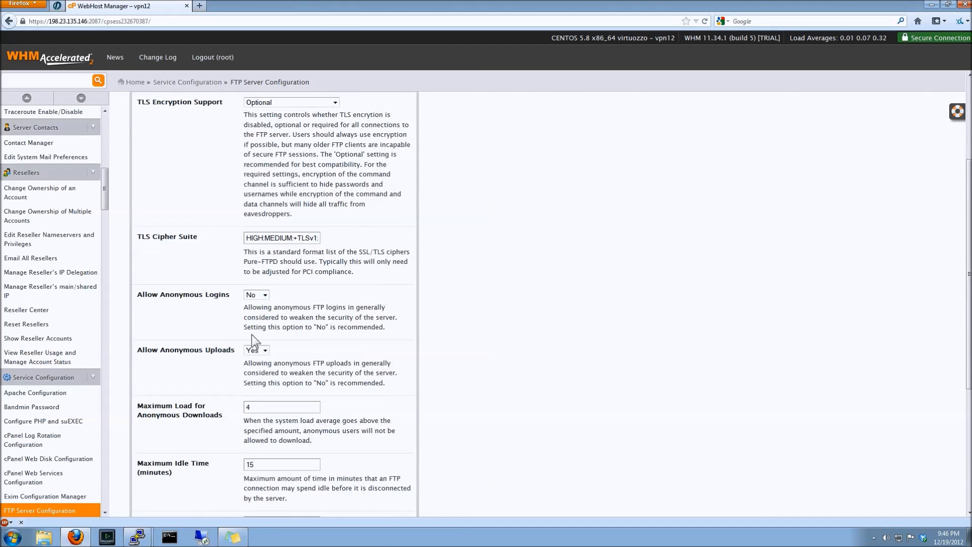
click(254, 347)
click(255, 367)
scroll(455, 371, down, 7)
click(256, 404)
click(253, 422)
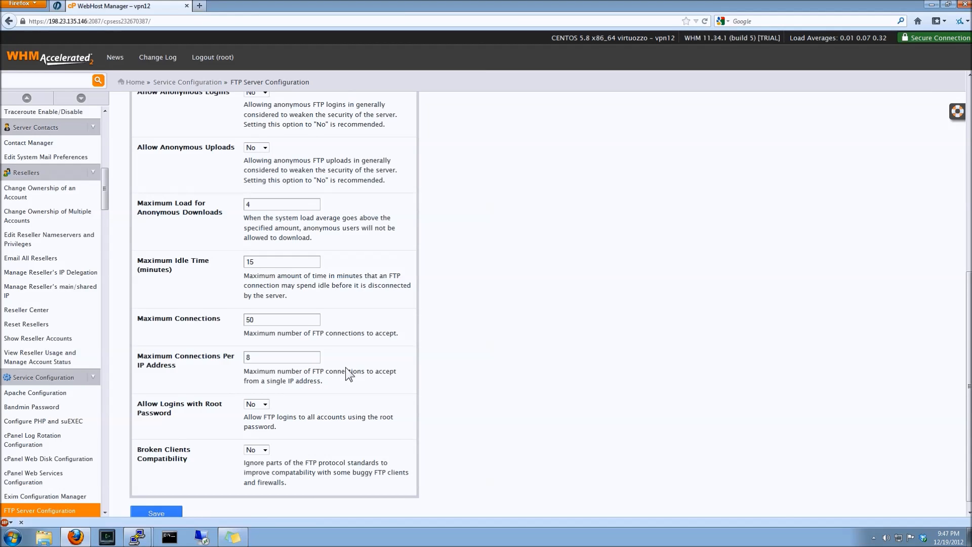
Set Maximum Connections to 500 and Maximum Connections Per IP Address to 18
click(311, 321)
text(0)
text(1)
scroll(504, 376, down, 1)
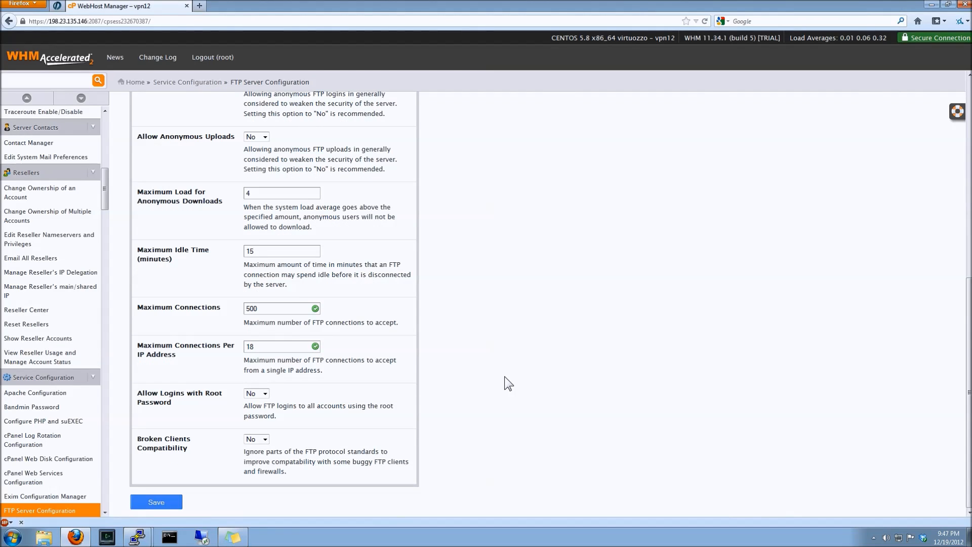
Set Broken Clients Compatibility to Yes and save the FTP server configuration
click(255, 440)
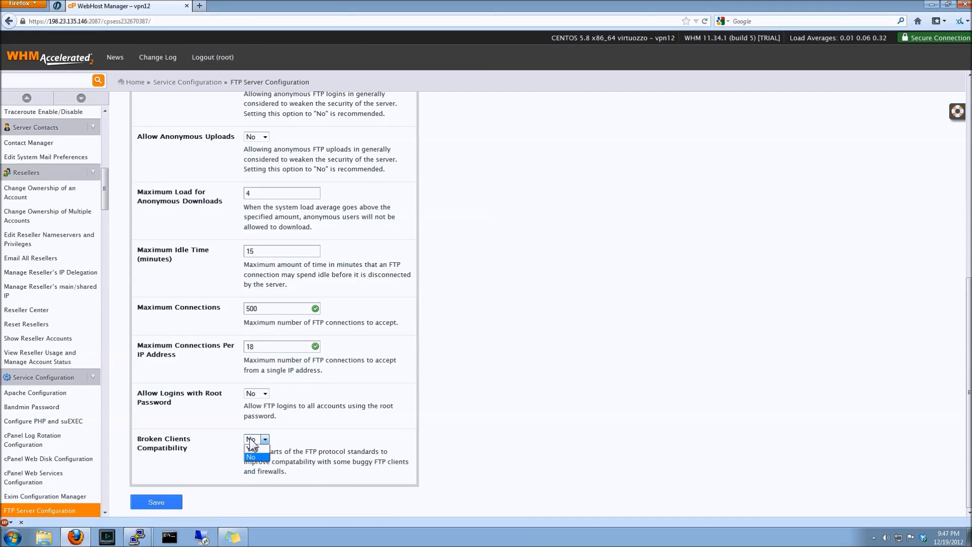
click(253, 457)
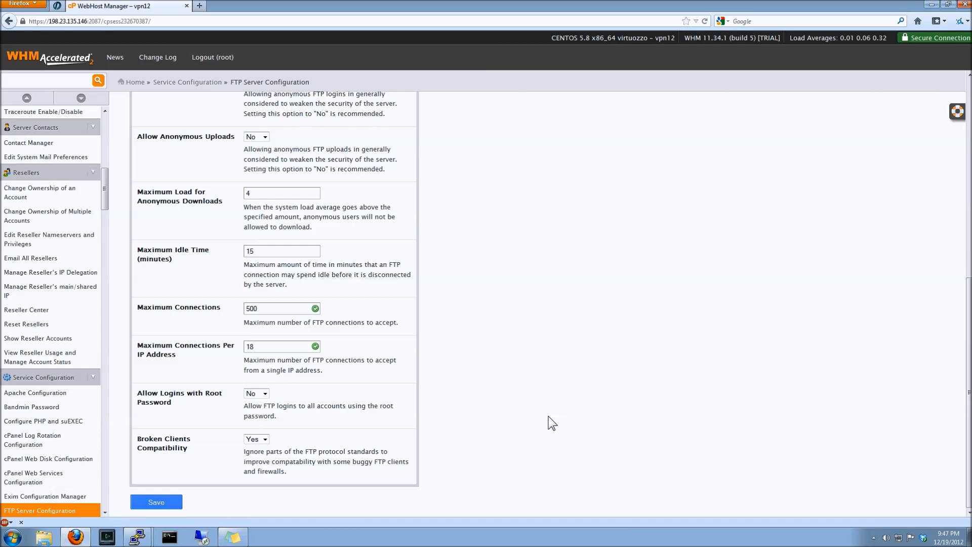
scroll(551, 423, up, 6)
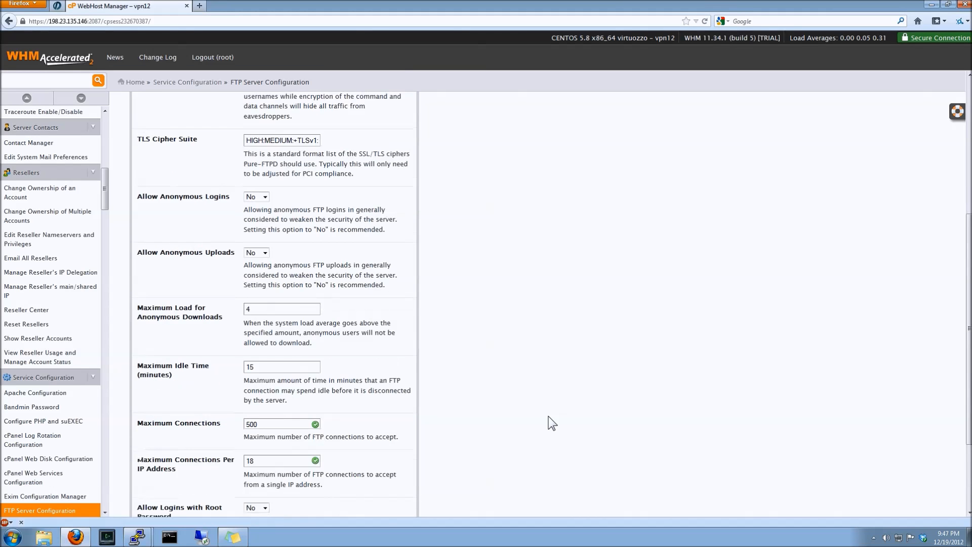
scroll(552, 423, up, 3)
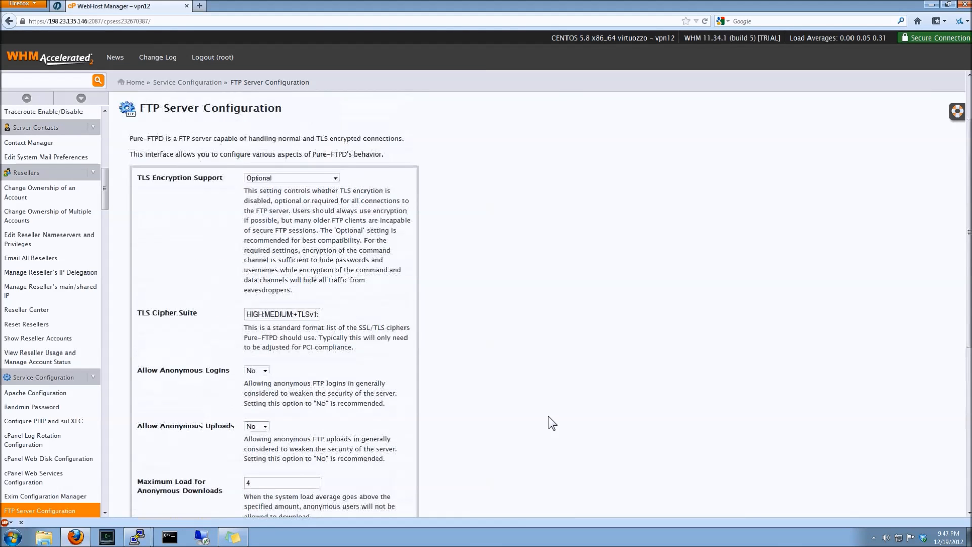
scroll(552, 423, down, 8)
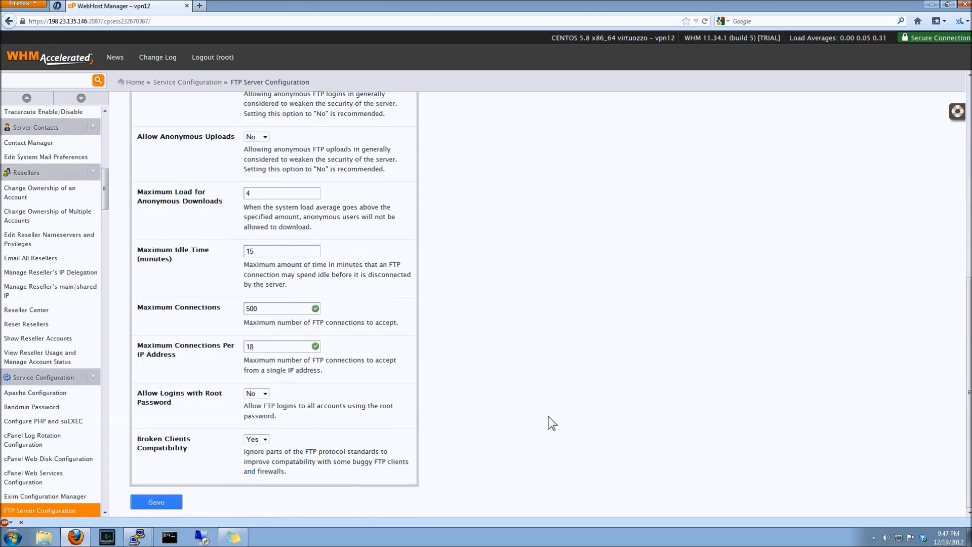
click(172, 501)
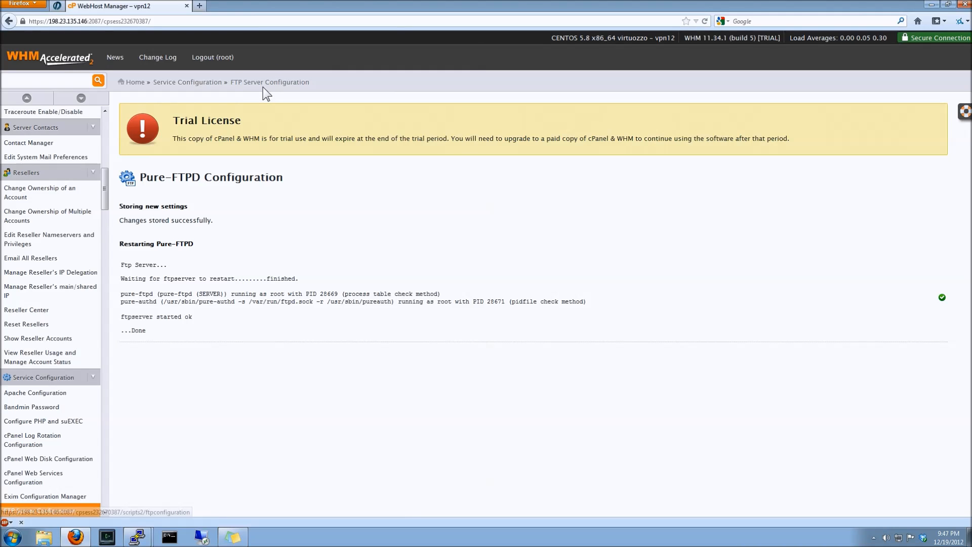
Review the FTP Server Selection options, then open Mailserver Configuration
click(205, 81)
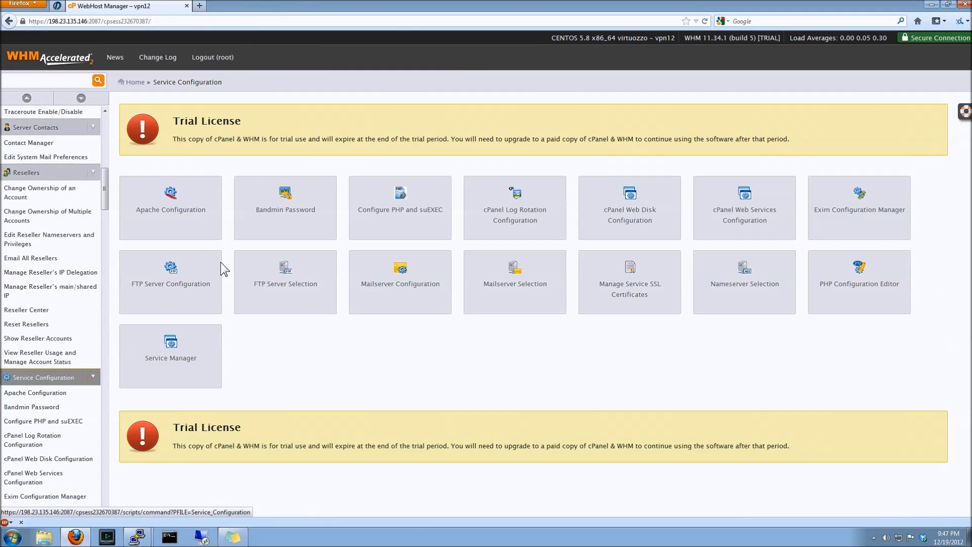
click(239, 286)
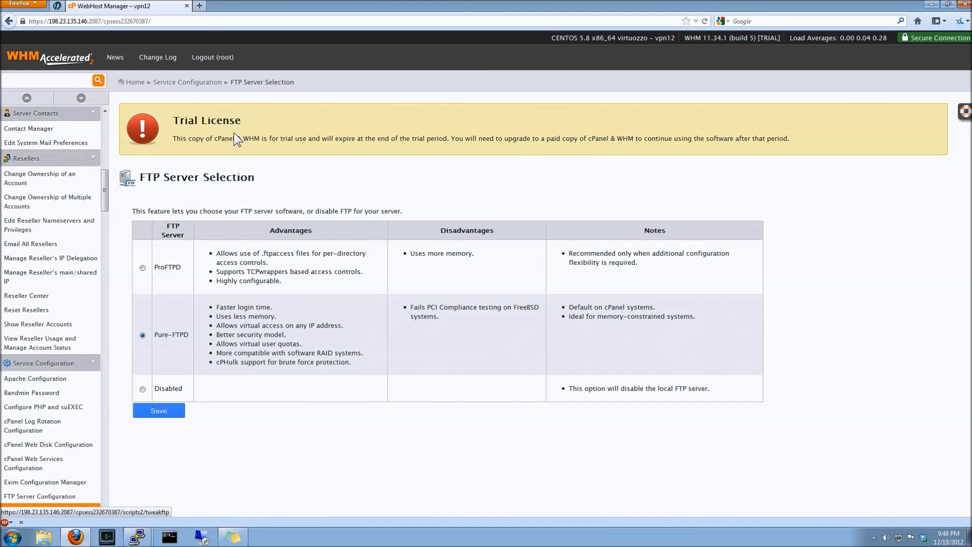
click(186, 83)
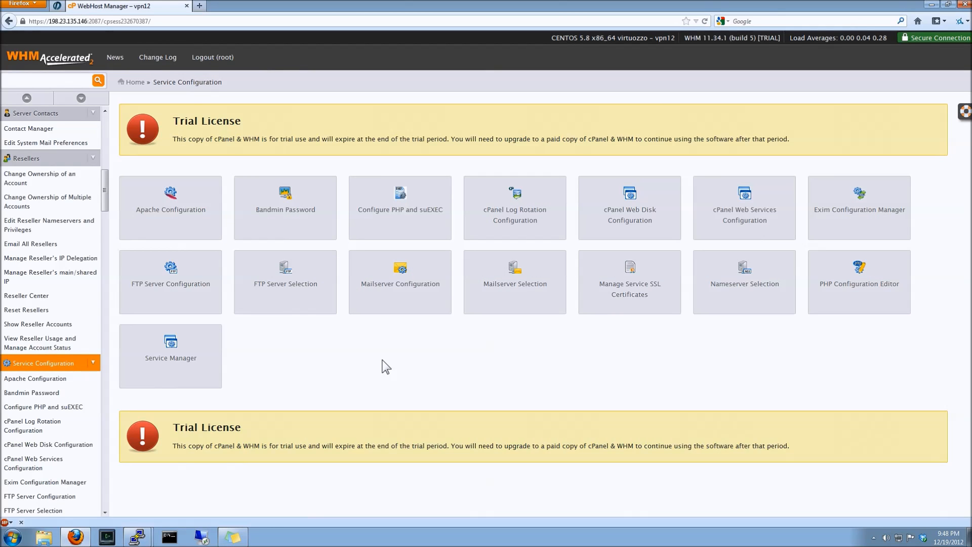
click(419, 311)
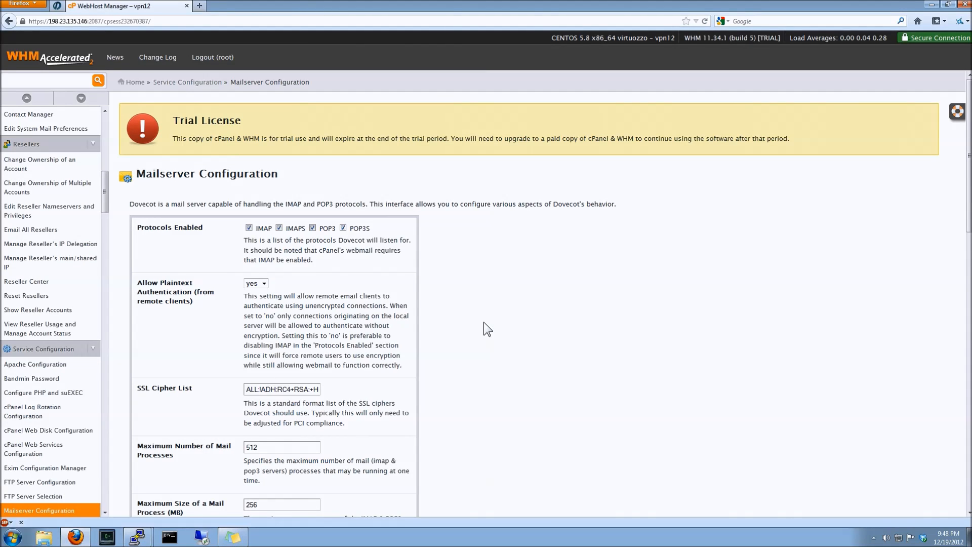
Review the Mailserver Configuration settings, then return to the Service Configuration overview
scroll(488, 329, down, 5)
scroll(487, 329, down, 6)
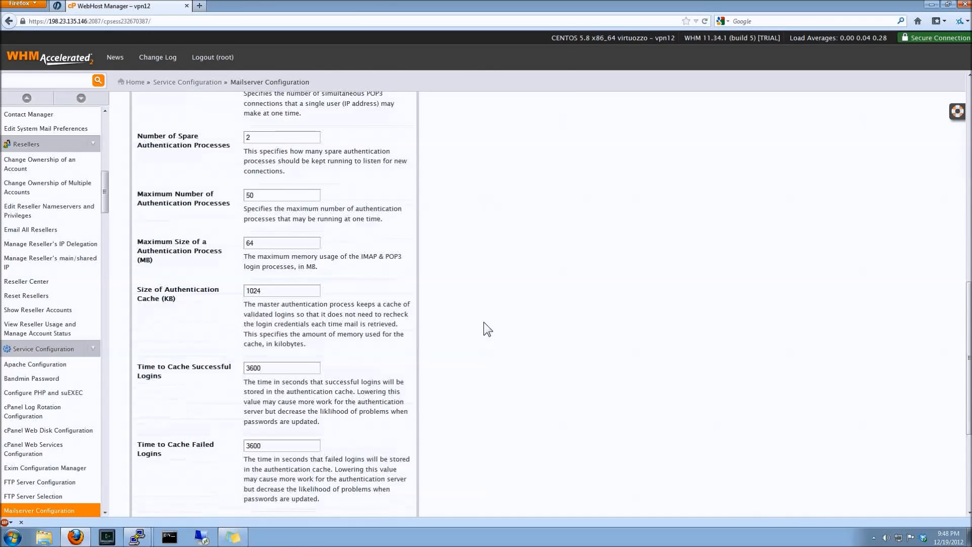
scroll(484, 323, down, 4)
key(alt+Left)
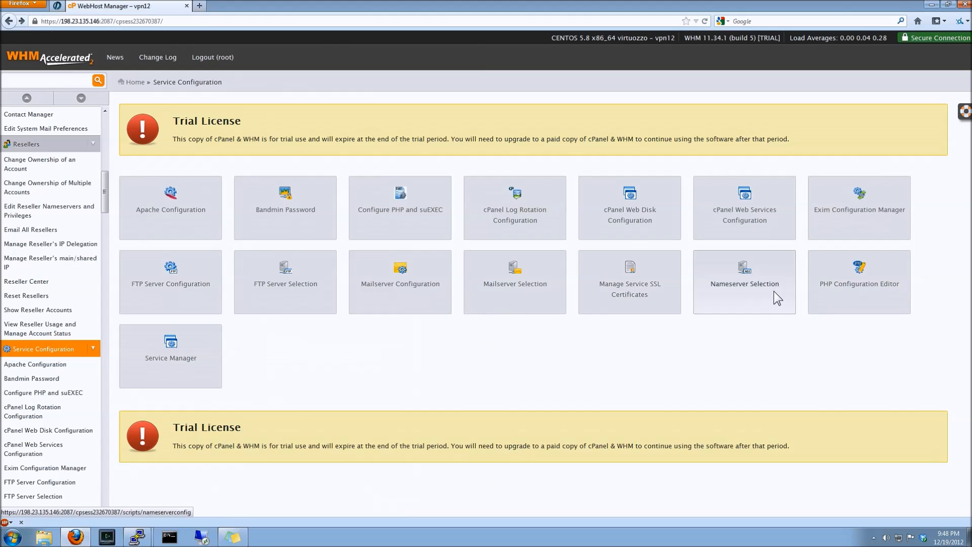
Open PHP Configuration Editor, switch to Advanced Mode and look through the PHP directives, then go back
click(838, 310)
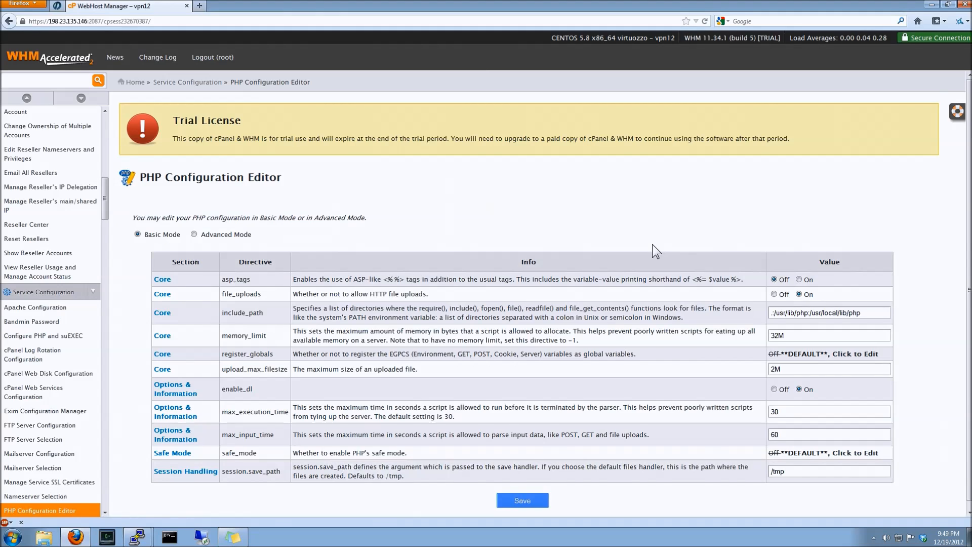
scroll(652, 244, down, 1)
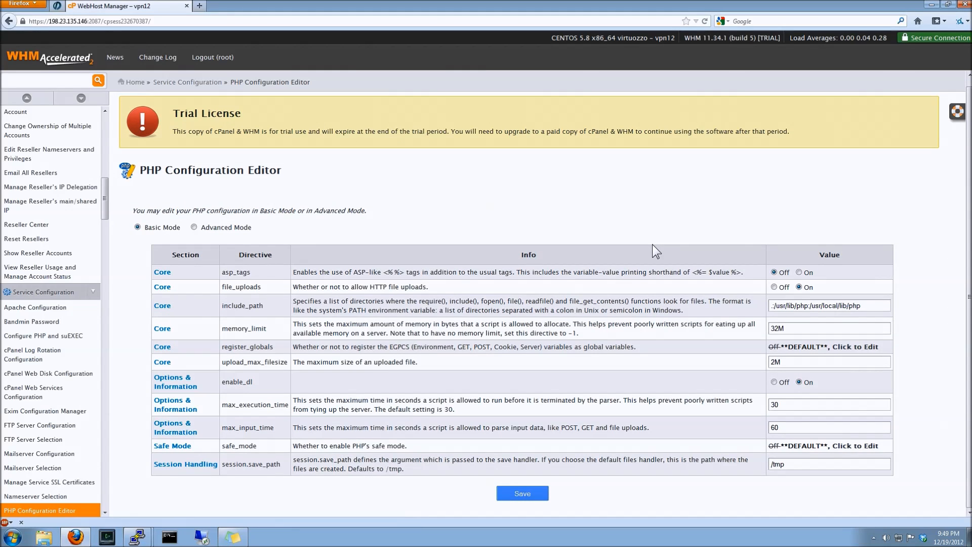
click(194, 227)
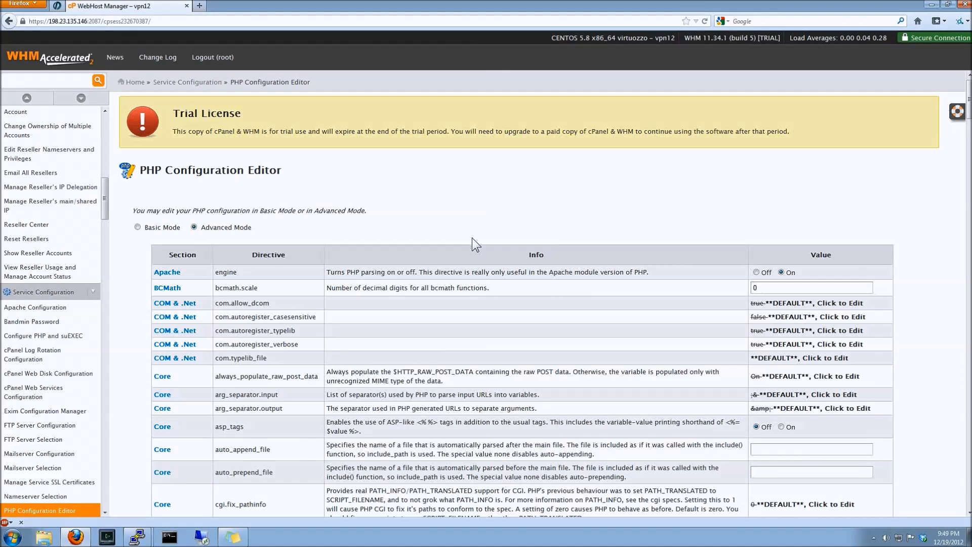
drag(967, 134, 968, 180)
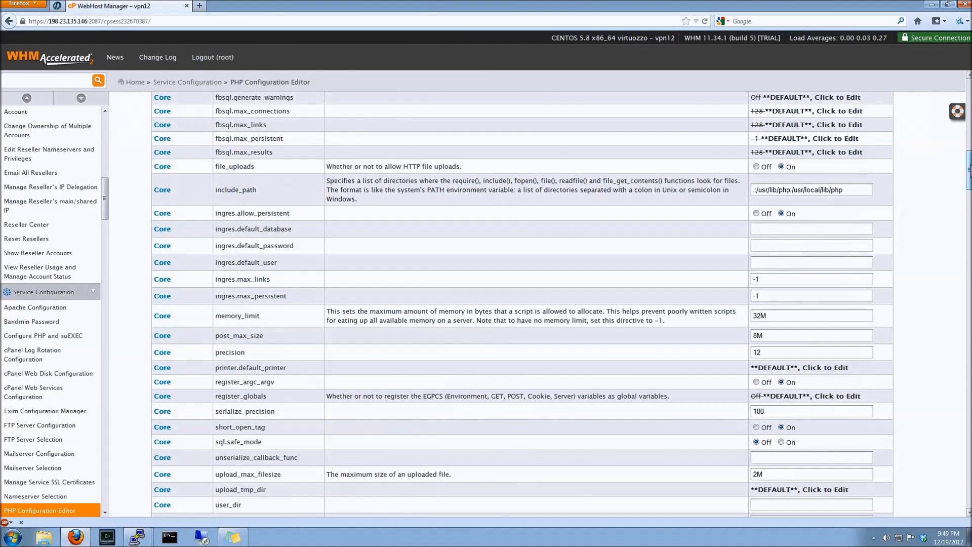
drag(967, 172, 968, 102)
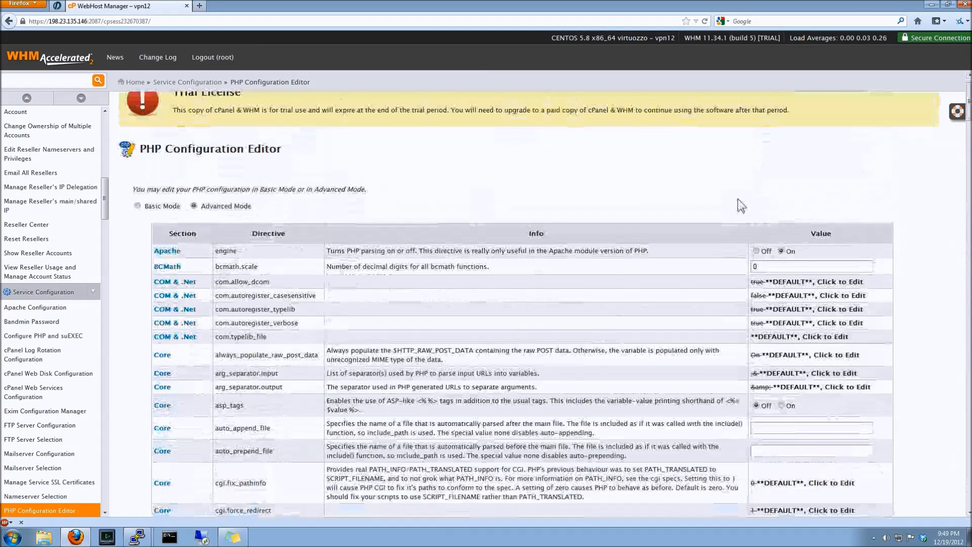
drag(967, 116, 968, 187)
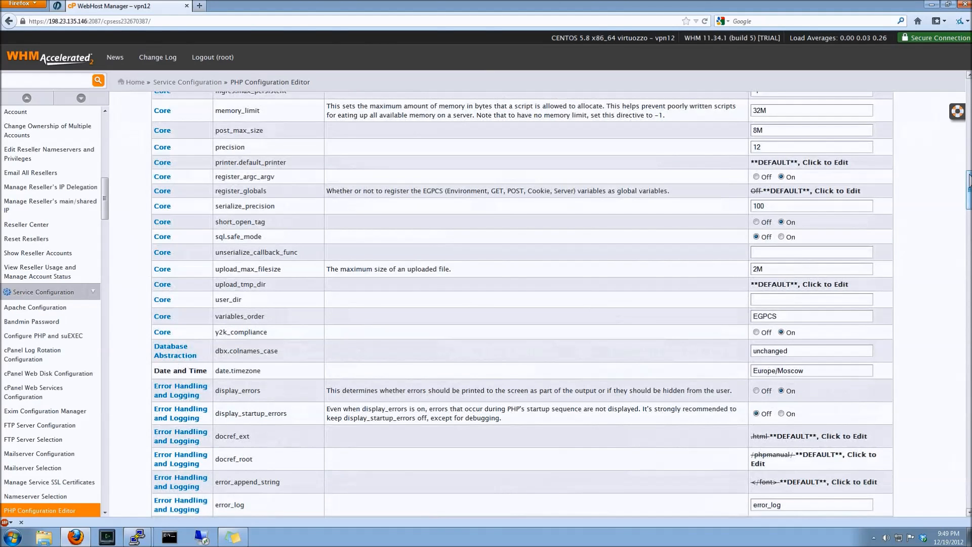
drag(968, 180, 963, 215)
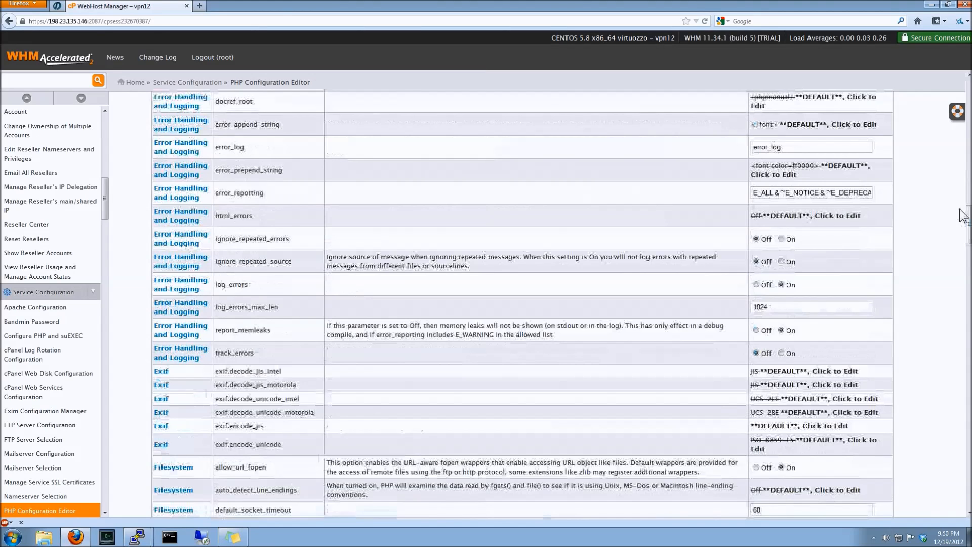
drag(970, 222, 968, 252)
key(alt+Left)
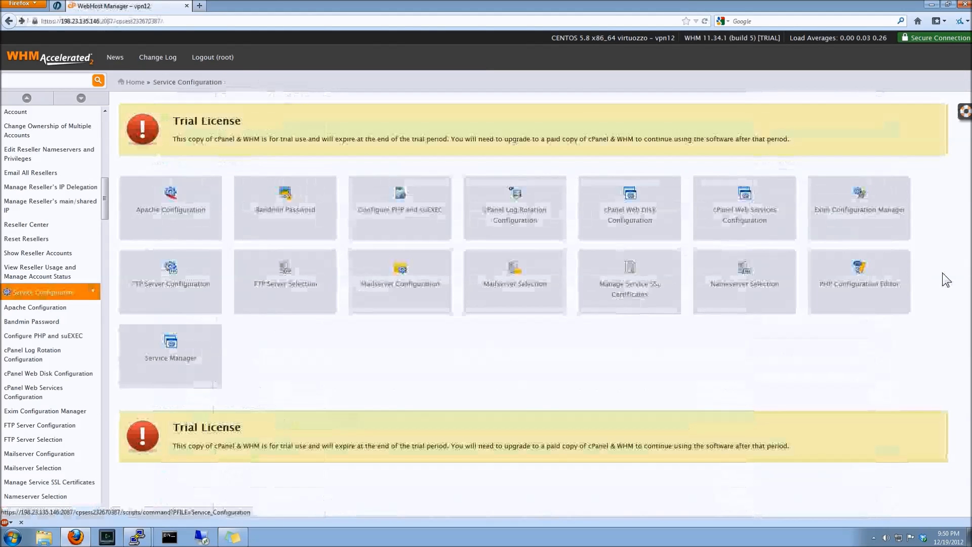
Open Service Manager and turn on monitoring for the httpd and mysql services
click(173, 350)
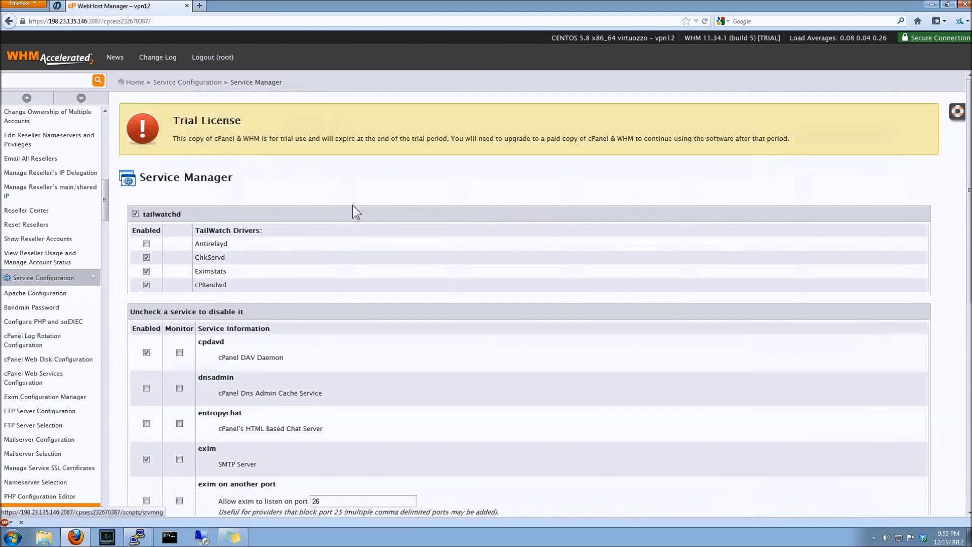
scroll(351, 200, down, 2)
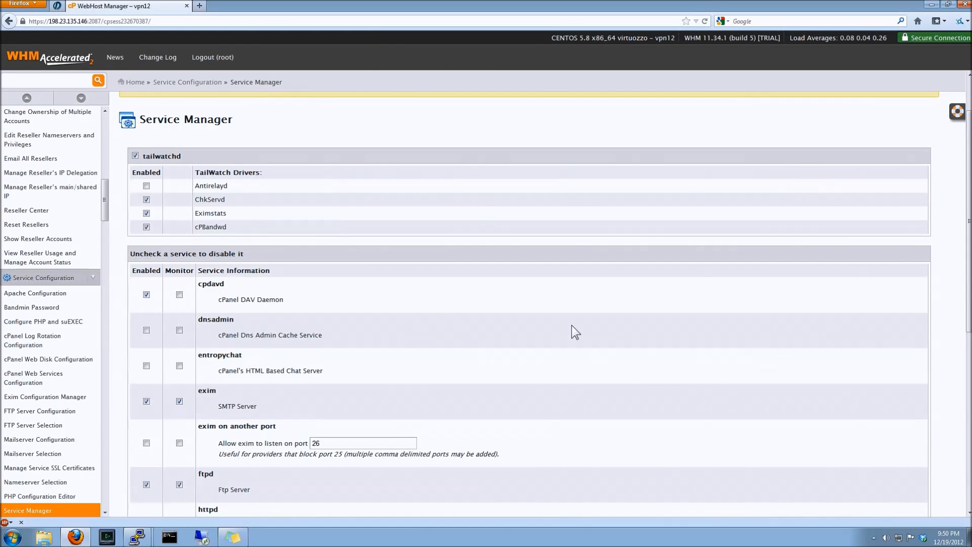
scroll(572, 326, down, 5)
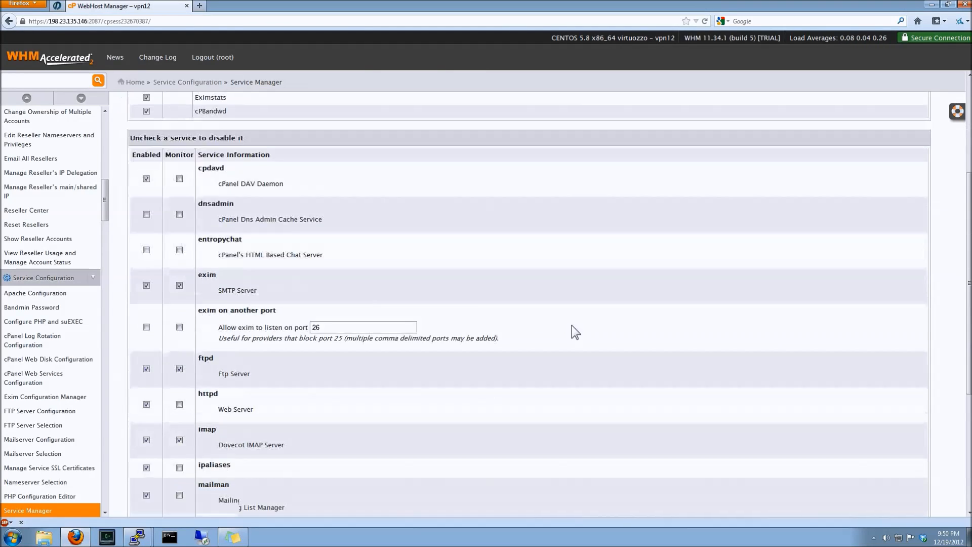
scroll(572, 329, down, 1)
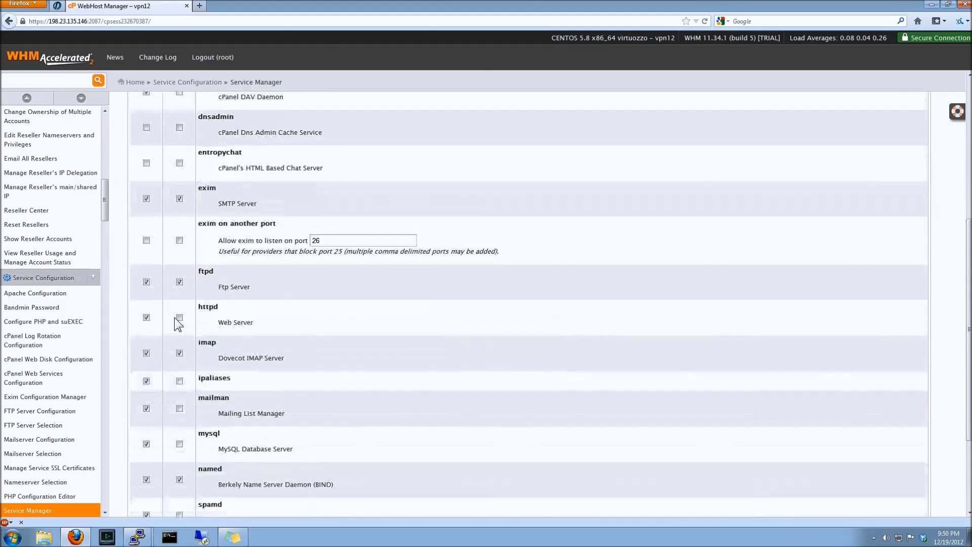
click(178, 318)
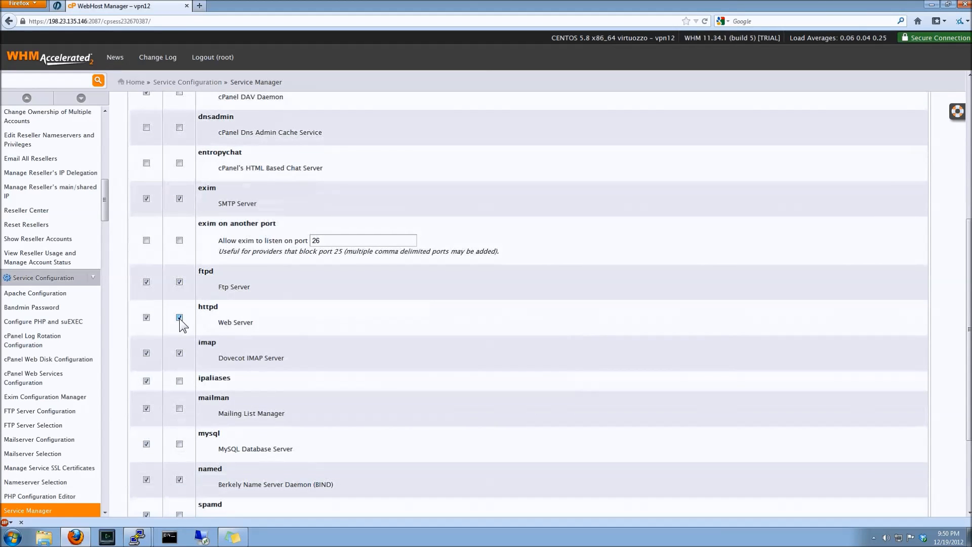
click(179, 445)
scroll(341, 433, down, 2)
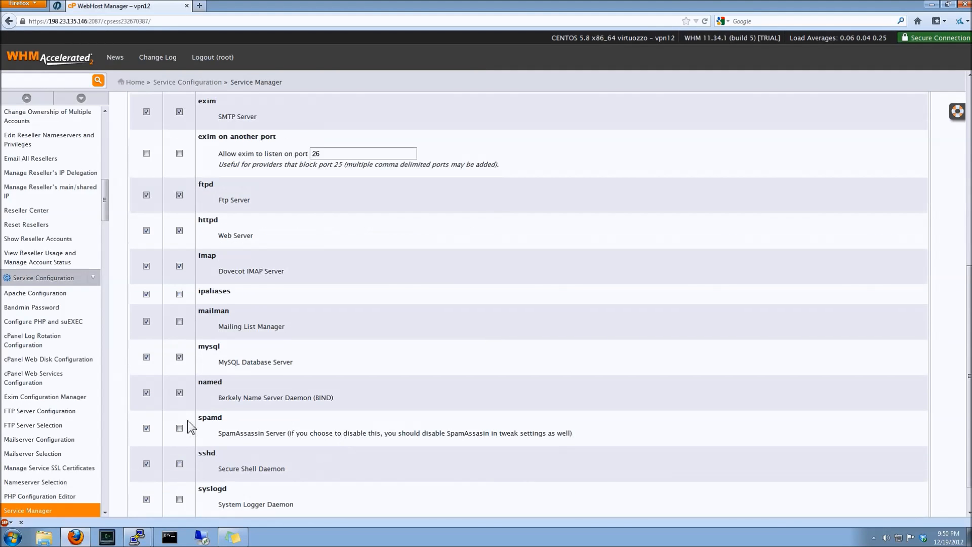
Turn on monitoring for spamd, sshd and syslogd, then save the Service Manager settings
click(179, 428)
click(179, 463)
click(179, 498)
scroll(446, 273, down, 1)
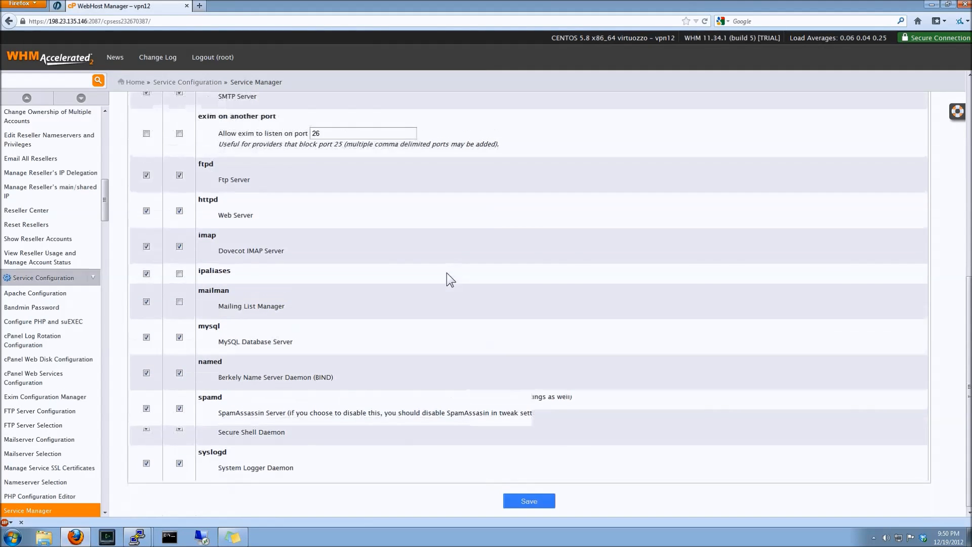
scroll(446, 277, up, 5)
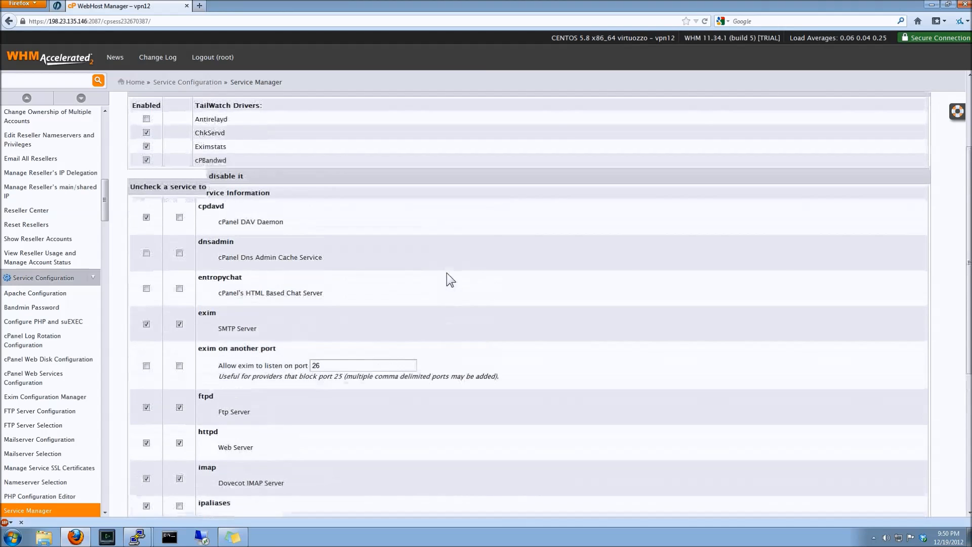
scroll(447, 272, up, 1)
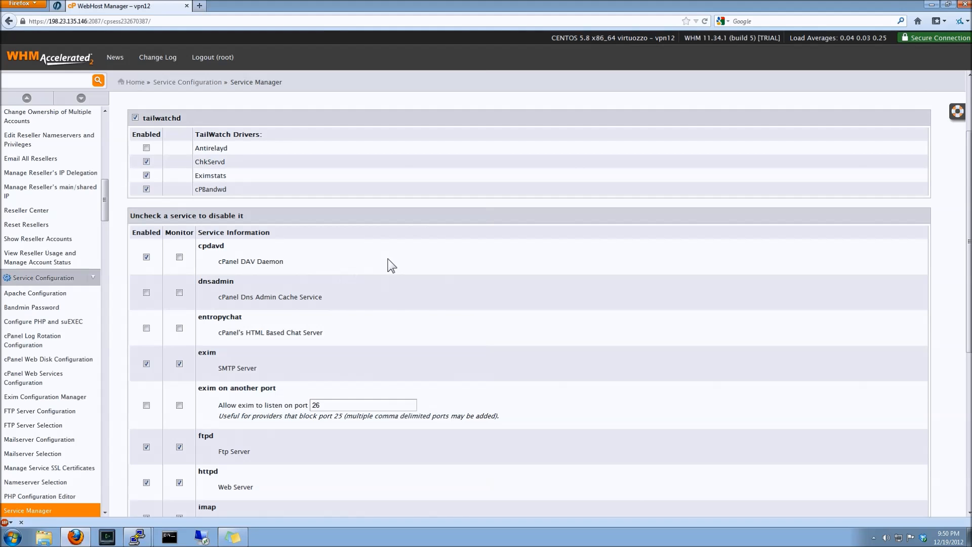
scroll(391, 265, down, 6)
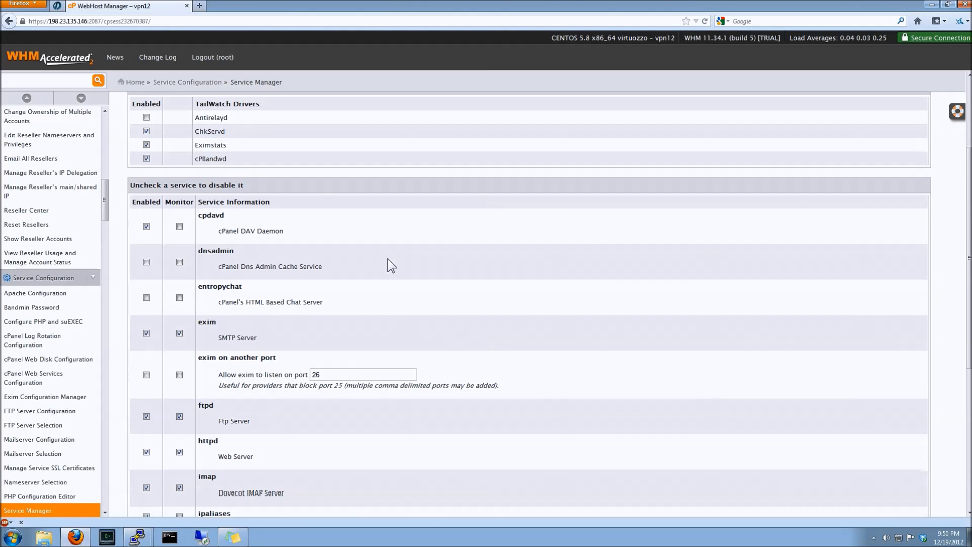
click(538, 504)
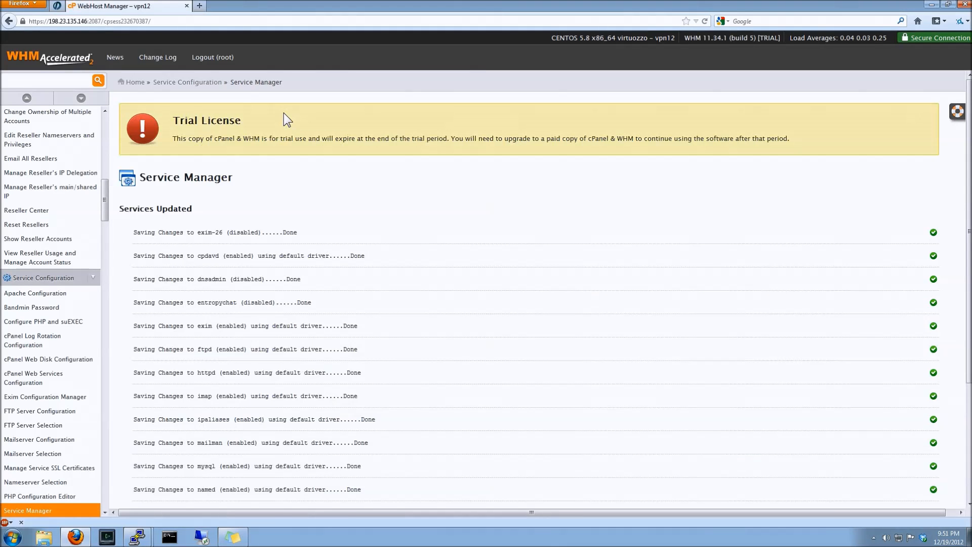
Open Host Access Control in Security Center and examine its access rule table, then return home
click(209, 80)
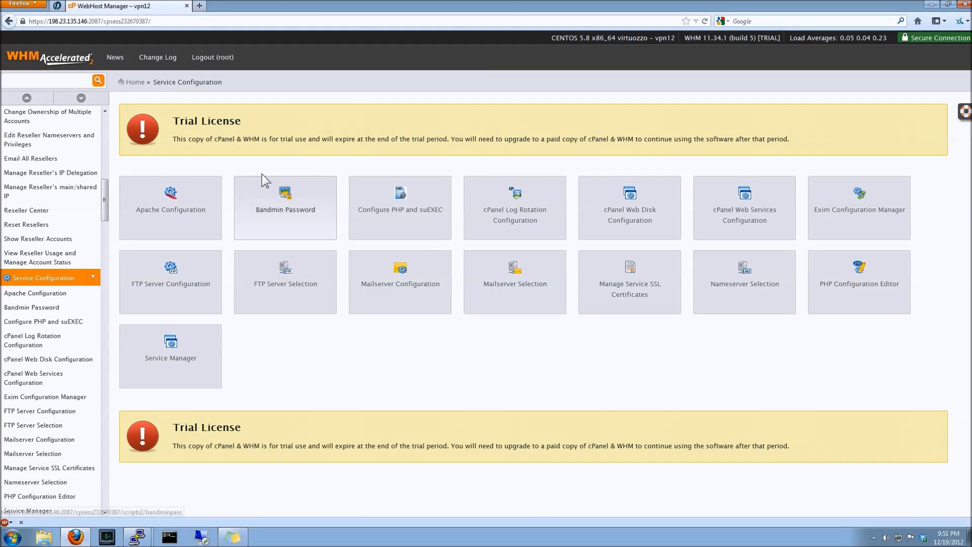
click(137, 82)
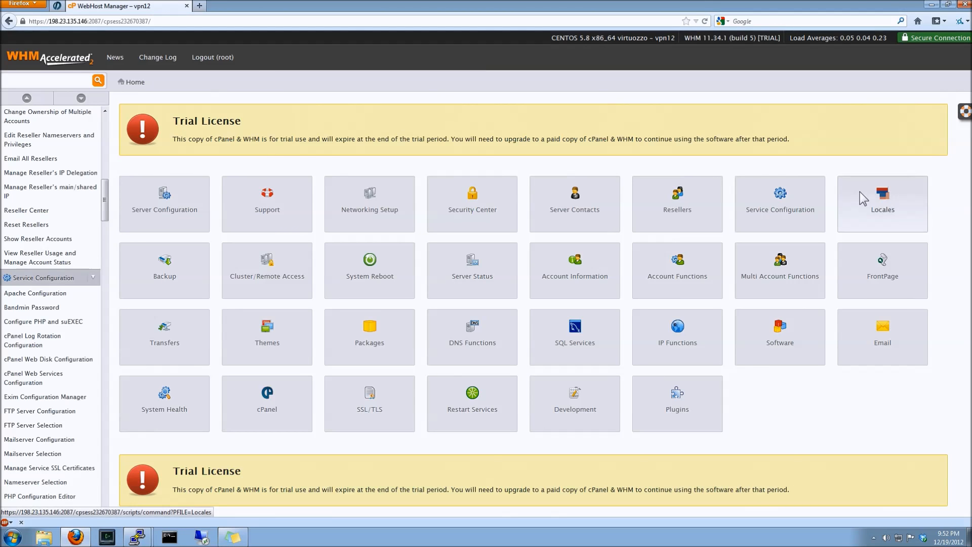
click(476, 183)
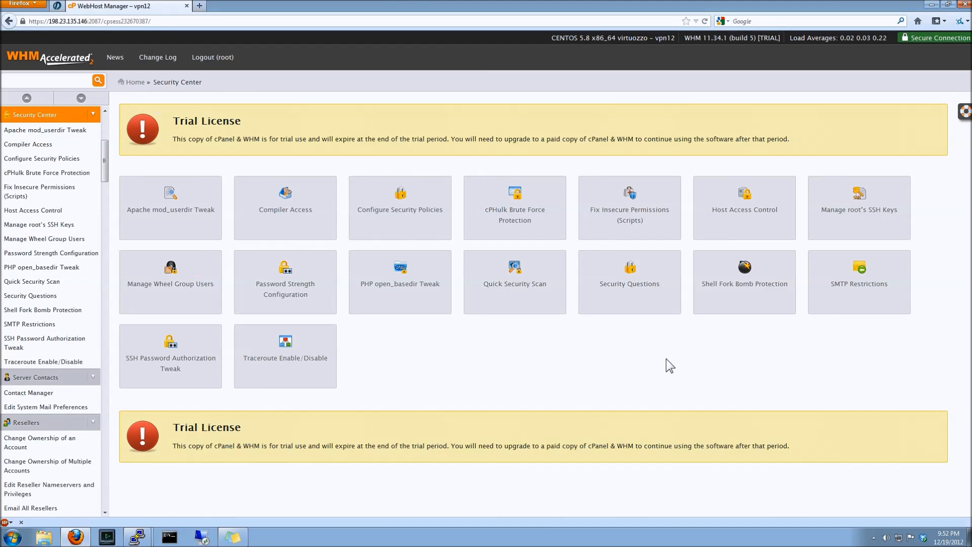
click(722, 188)
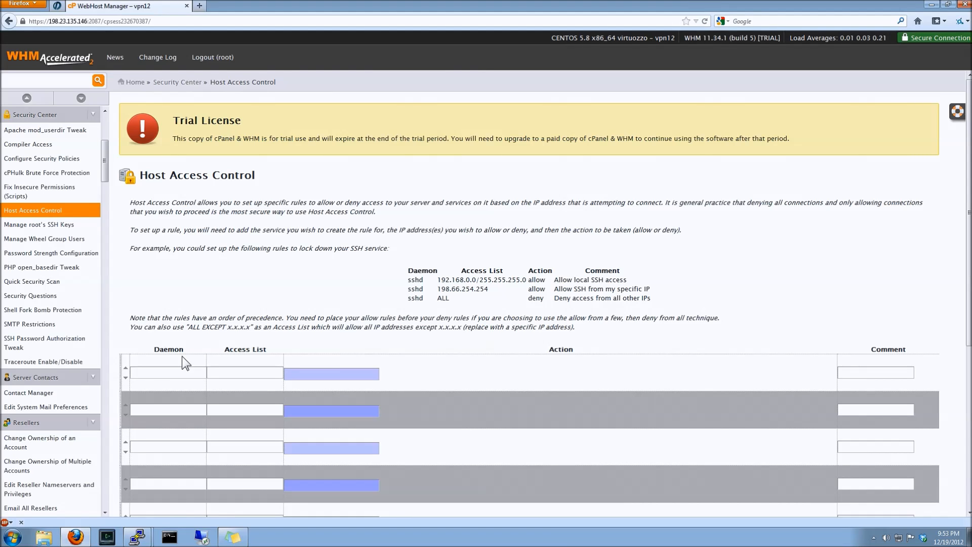
click(231, 373)
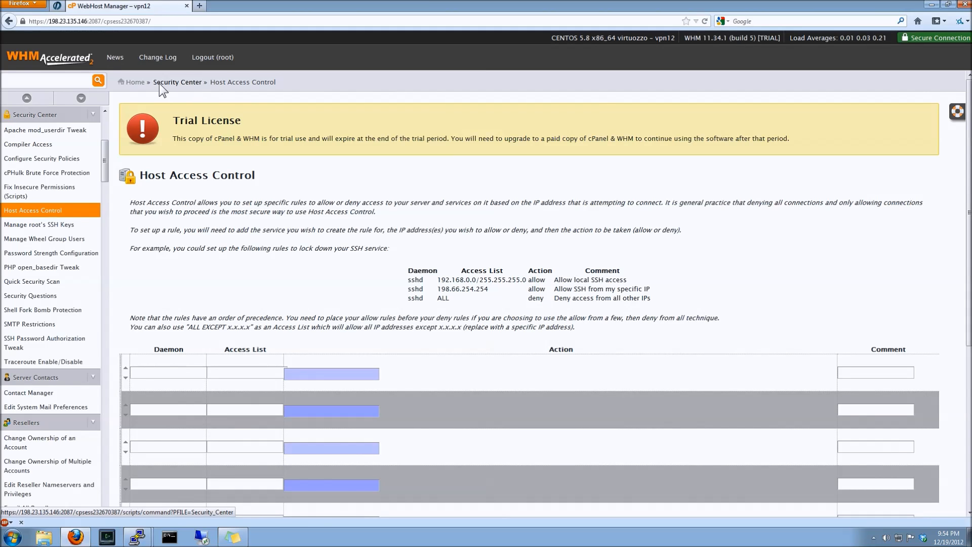
click(130, 83)
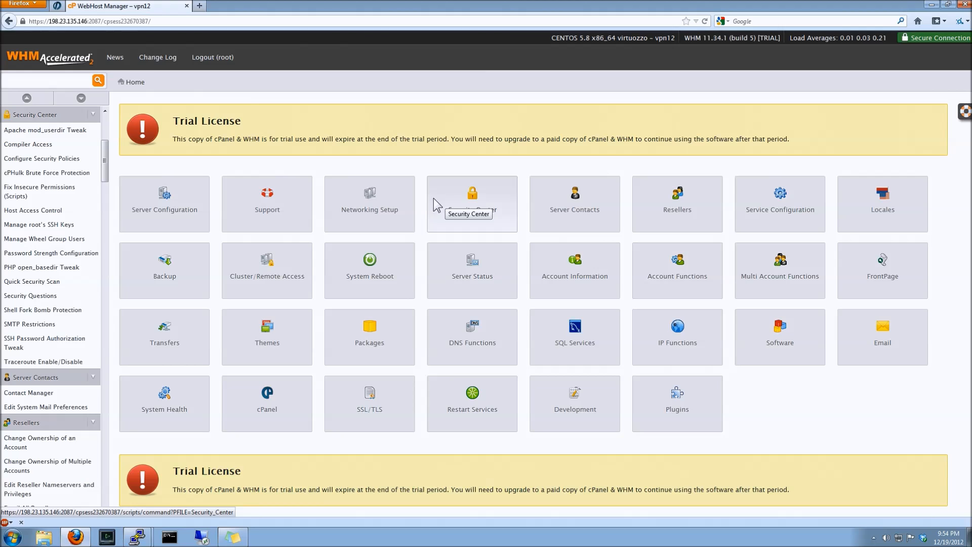
Browse IP Functions, opening the Add a New IP Address and Change a Site's IP Address pages
click(645, 317)
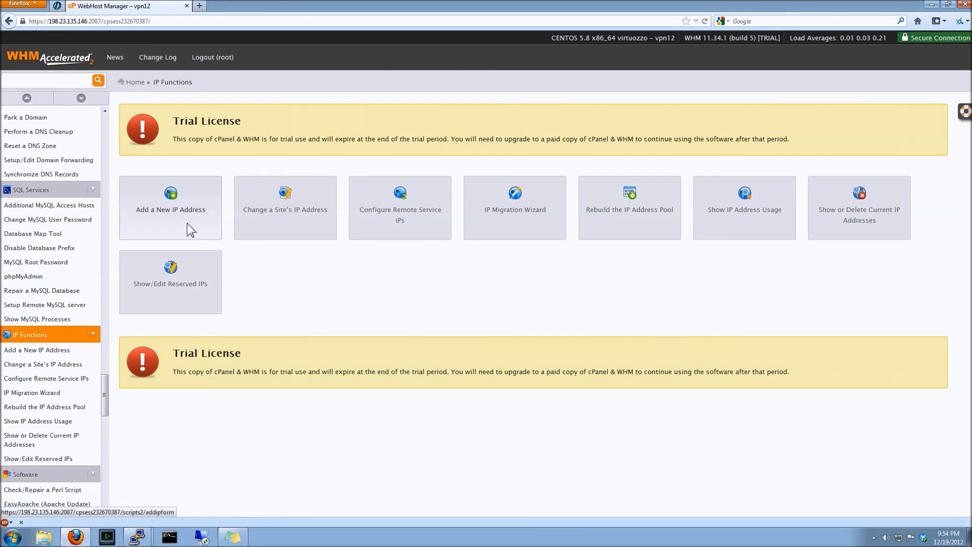
click(186, 223)
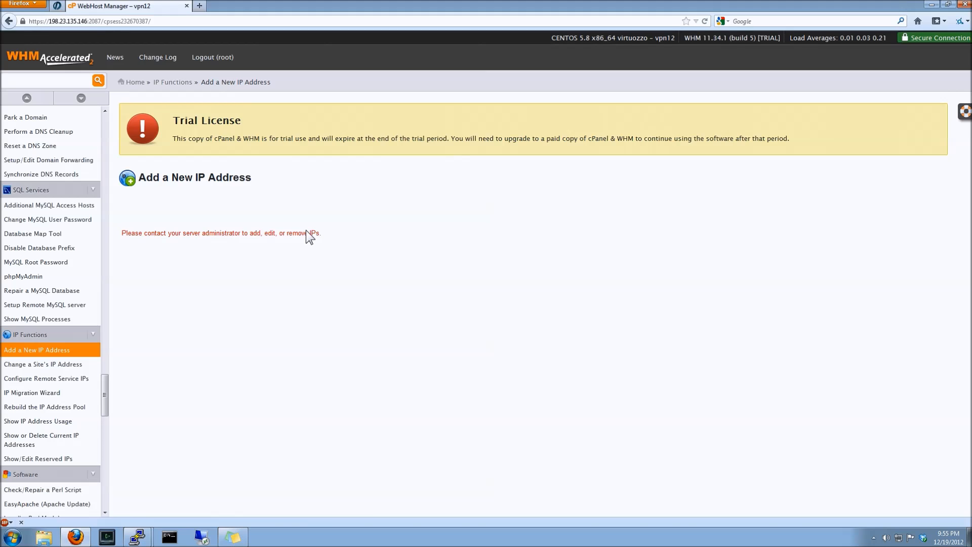
key(alt+Left)
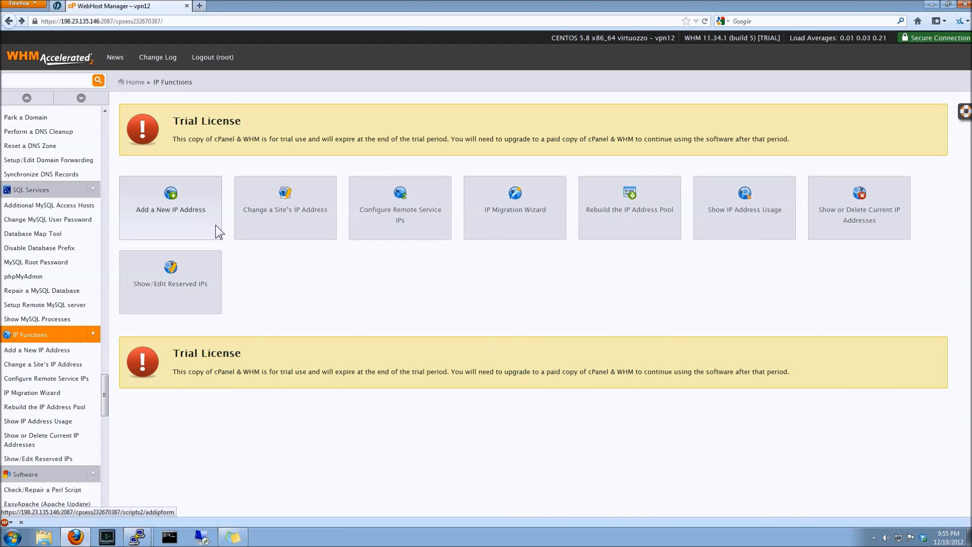
click(290, 211)
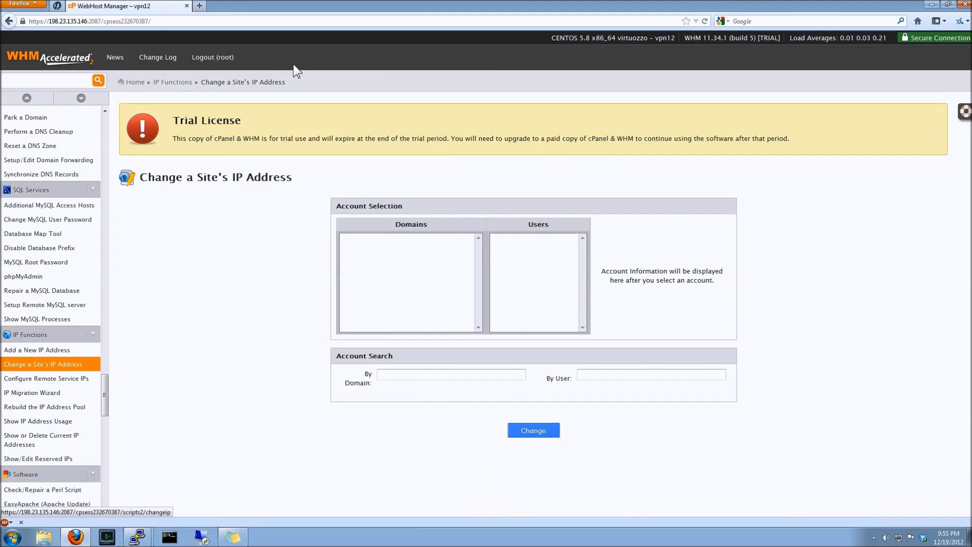
click(219, 83)
click(183, 84)
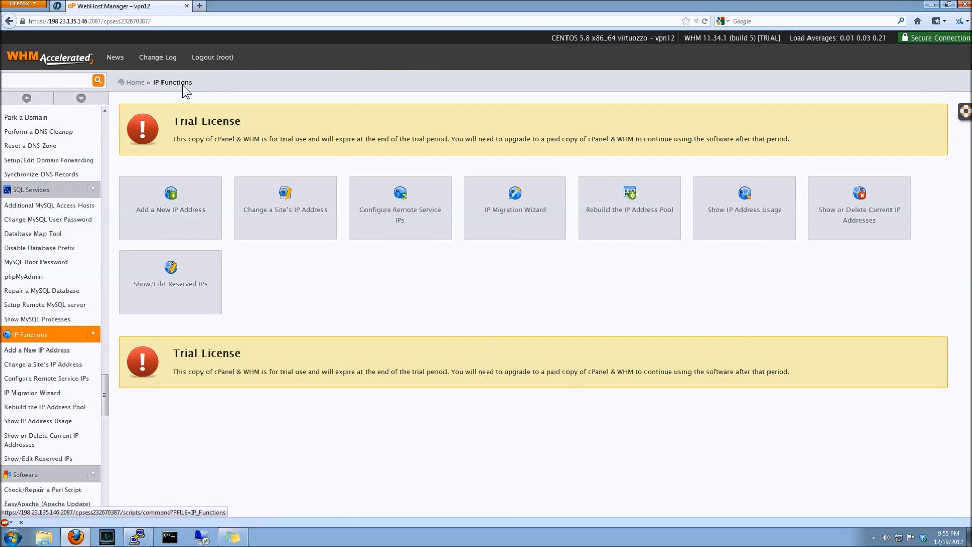
click(131, 84)
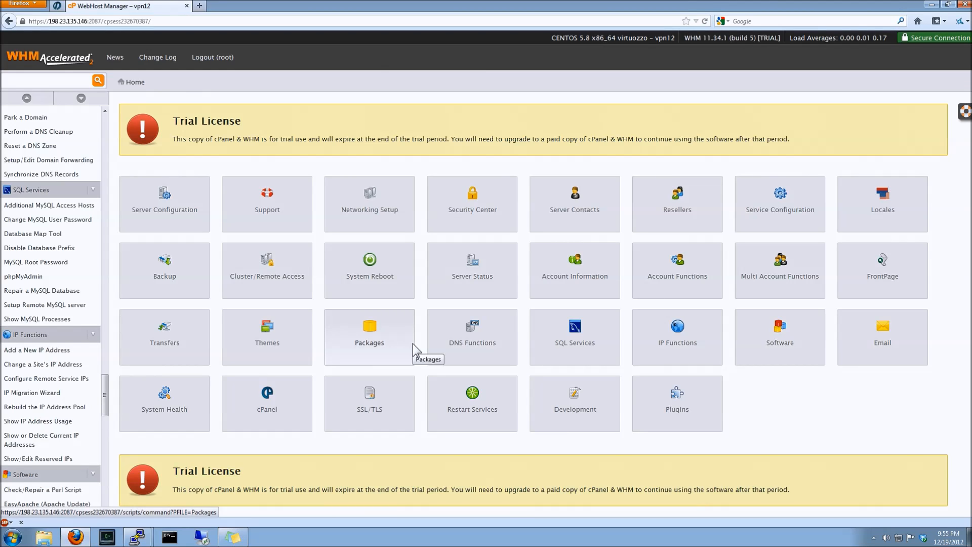
Open the Mod Security plugin and its configuration editor
click(670, 393)
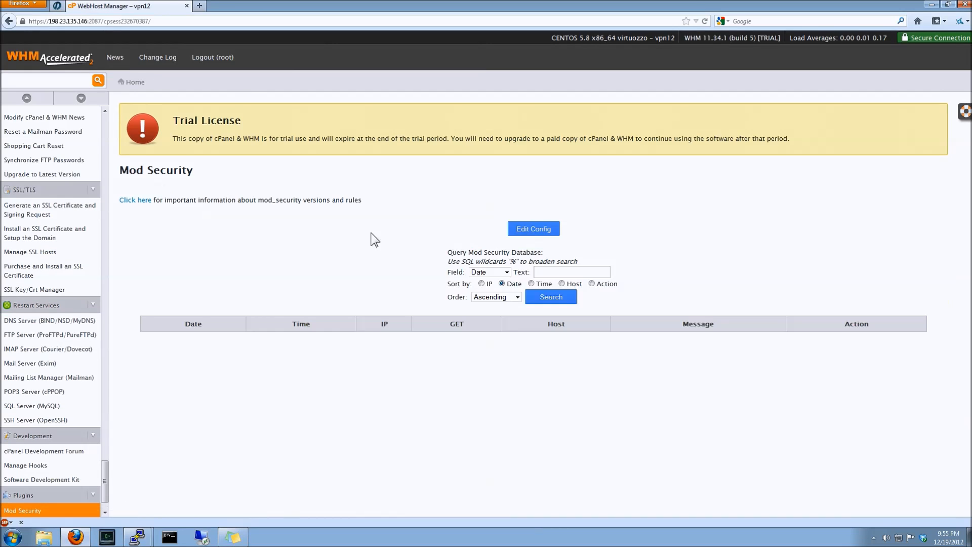
click(533, 229)
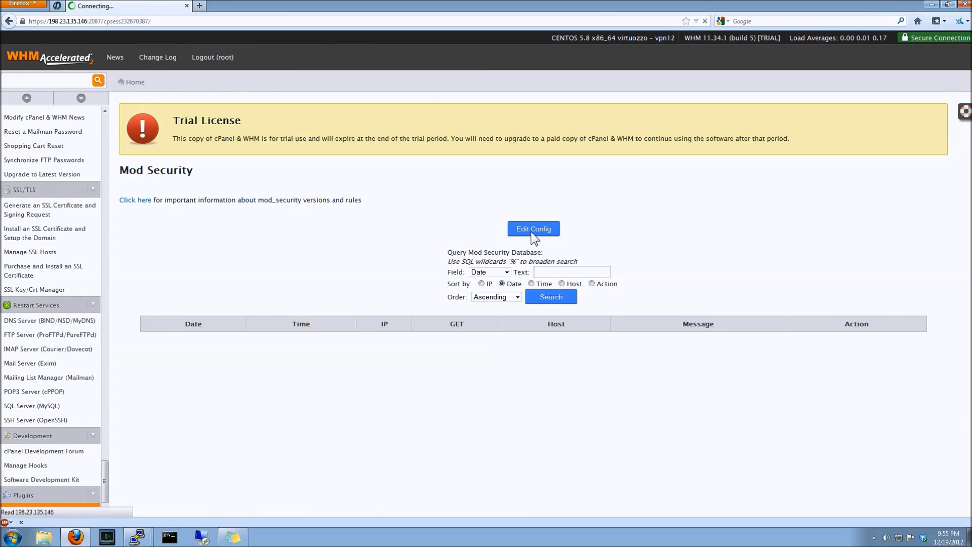
click(571, 247)
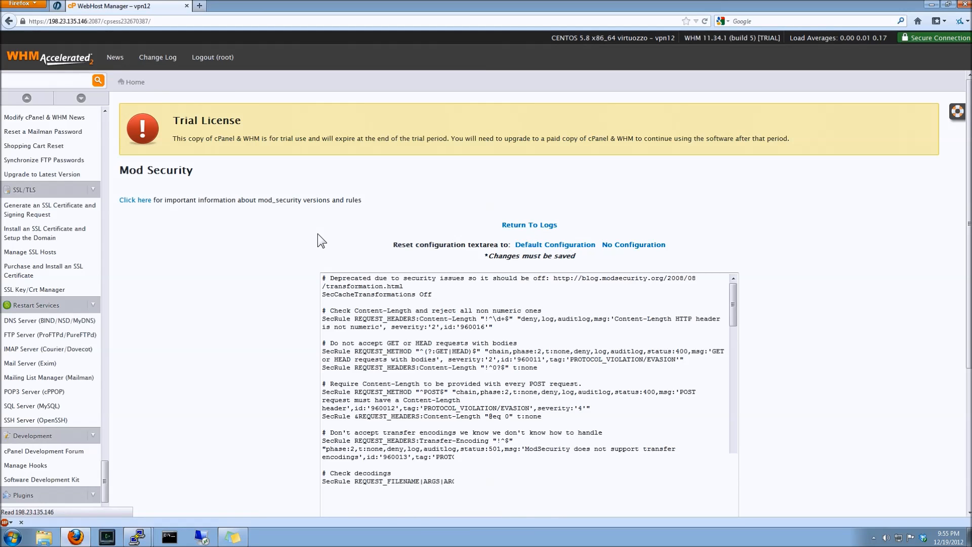
Save the Mod Security configuration and return to the Mod Security logs page
scroll(318, 233, down, 4)
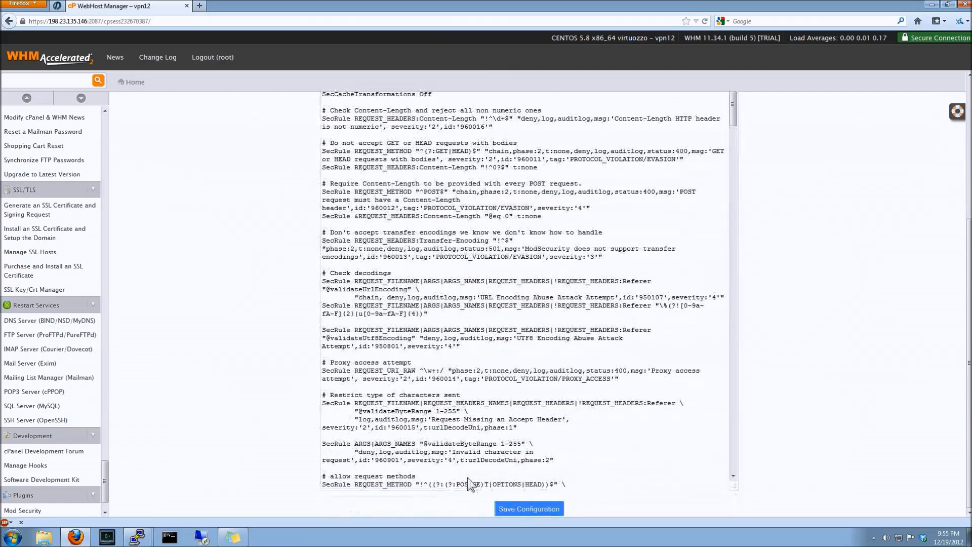
click(526, 509)
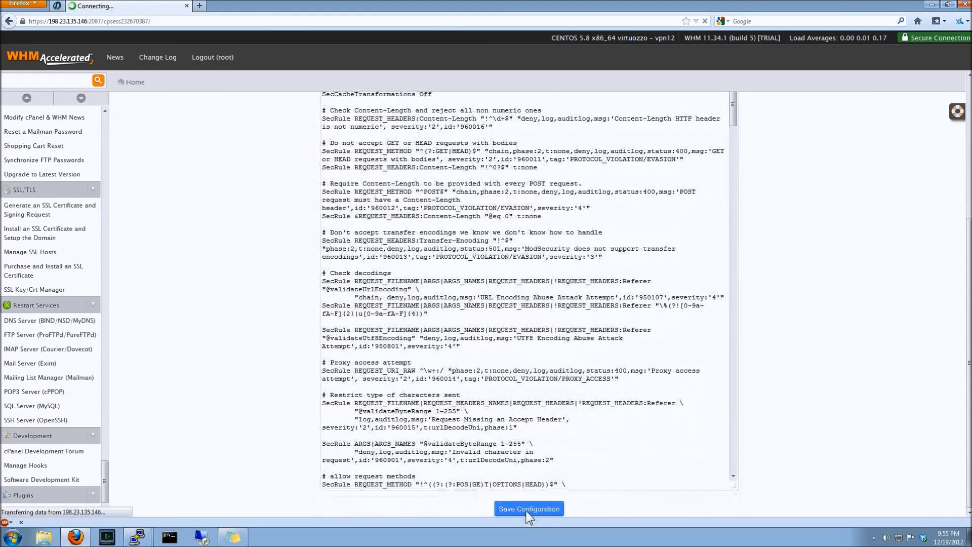
click(529, 225)
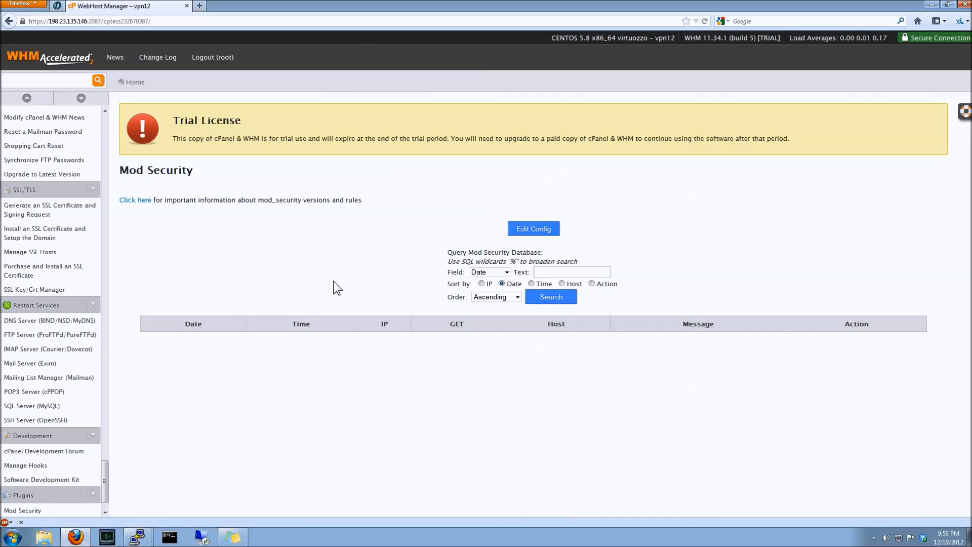
Open SQL Services and view the MySQL process list, then return home
click(124, 83)
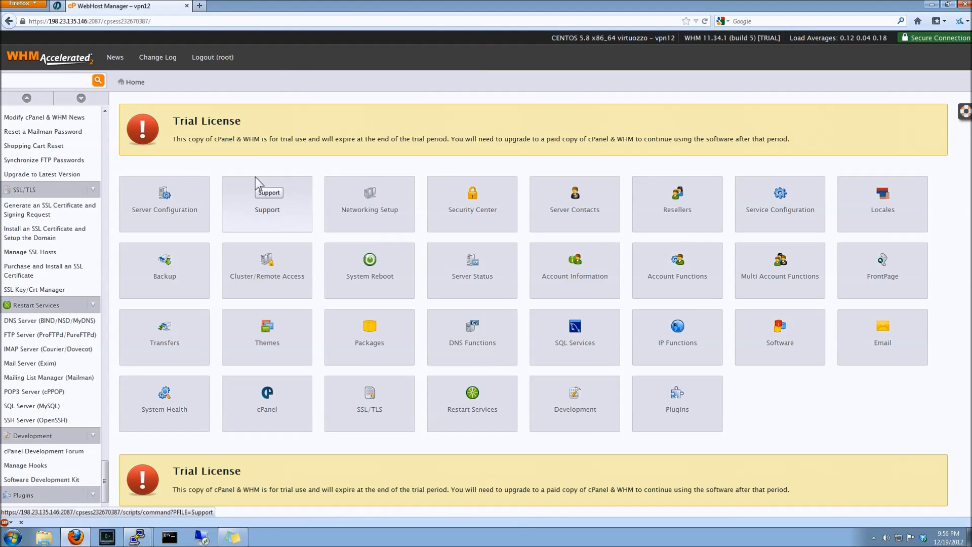
click(548, 338)
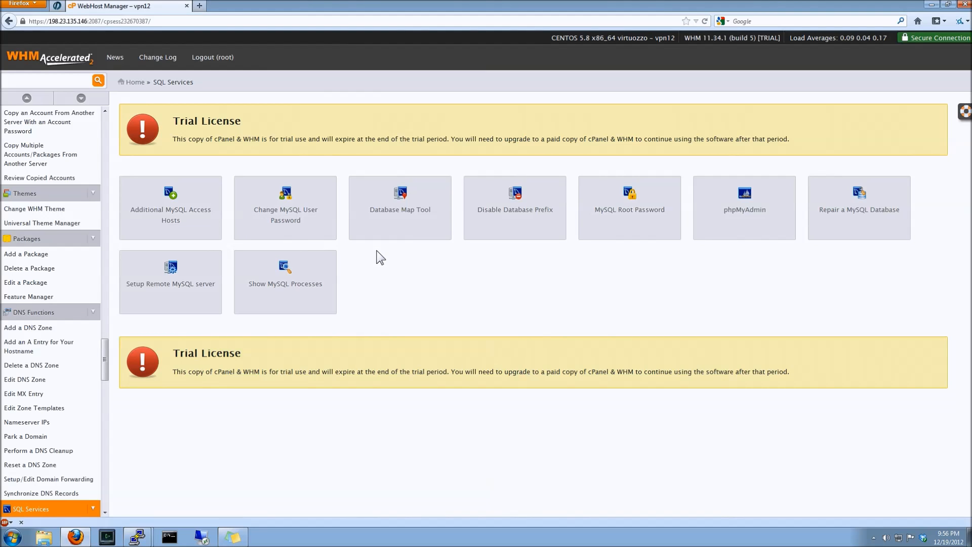
click(271, 302)
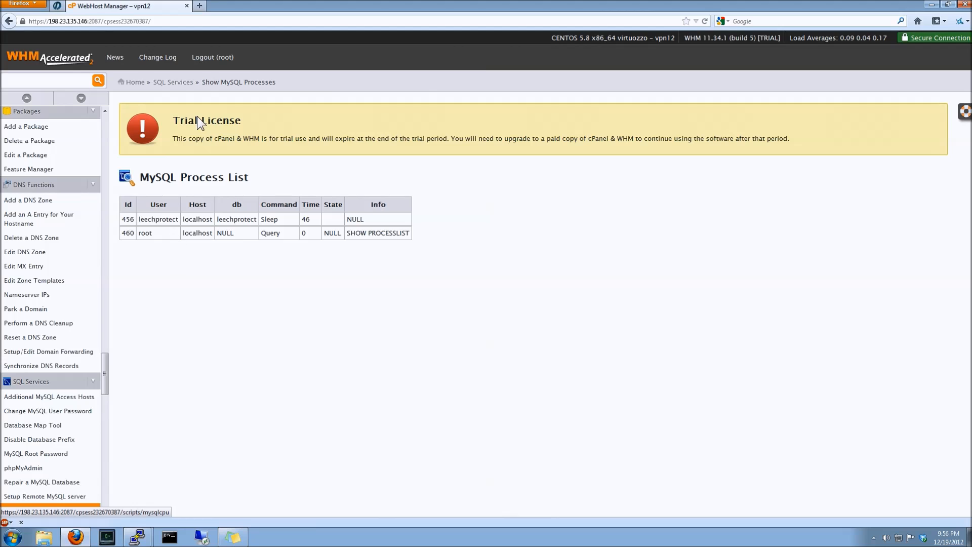
click(134, 83)
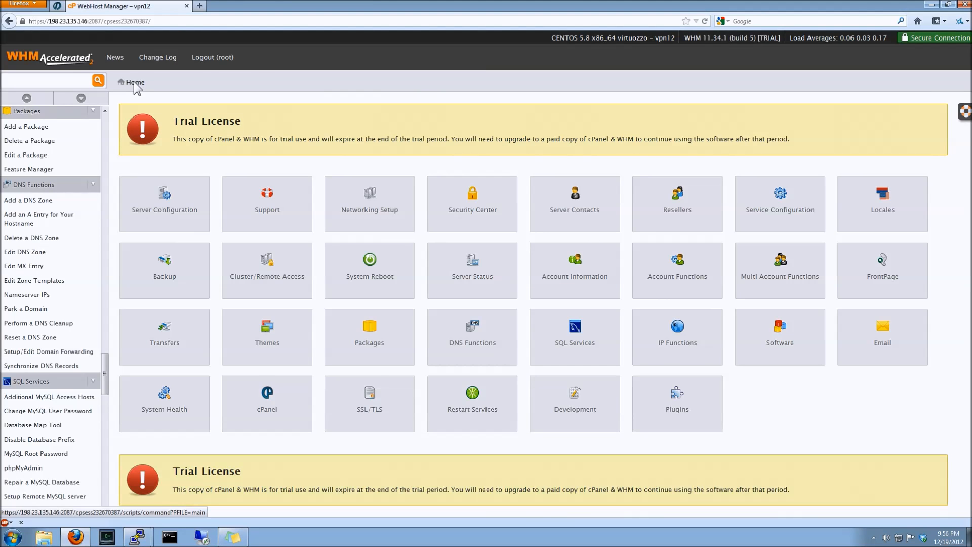
Open Statistics Software Configuration under Server Configuration and examine the generator settings, then go back
click(165, 201)
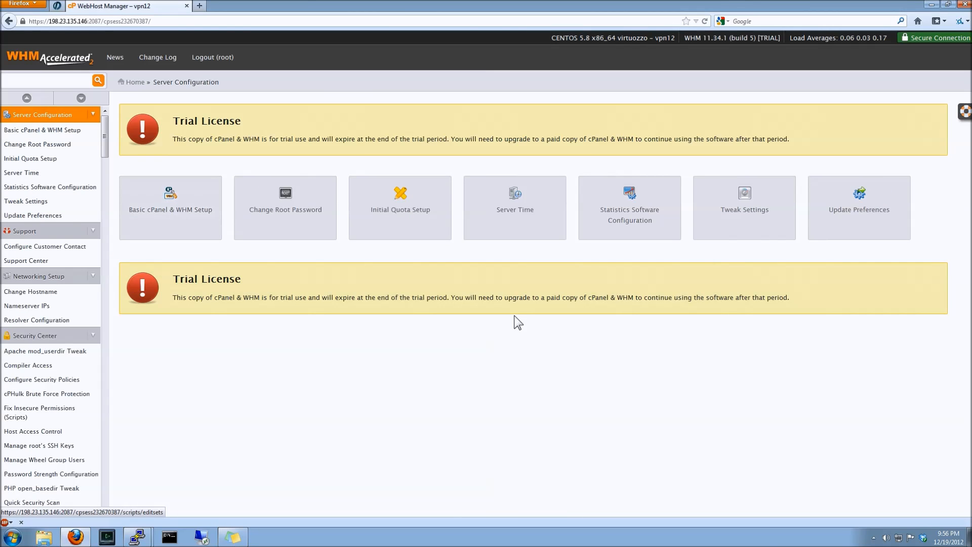
click(614, 204)
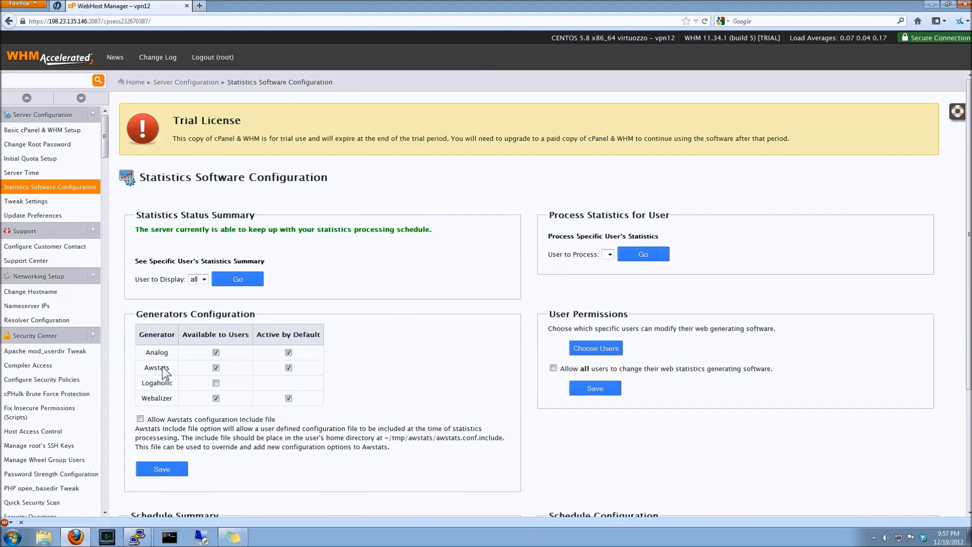
double_click(153, 383)
click(184, 383)
click(414, 351)
scroll(380, 365, down, 1)
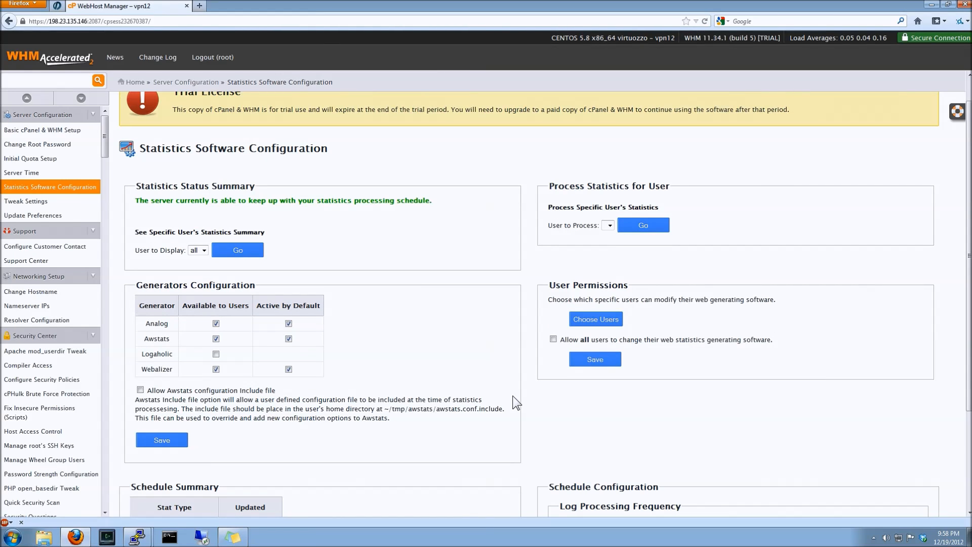
scroll(661, 346, down, 4)
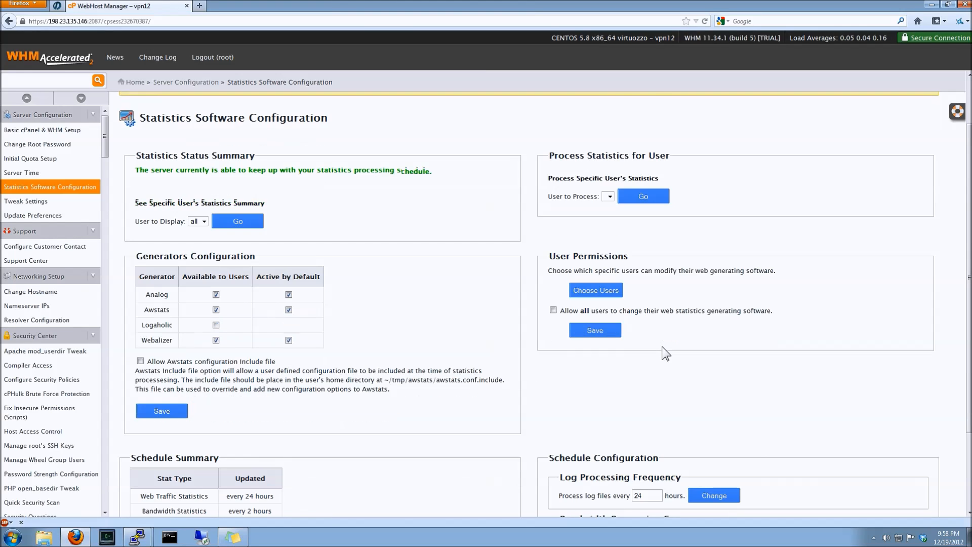
scroll(661, 346, up, 5)
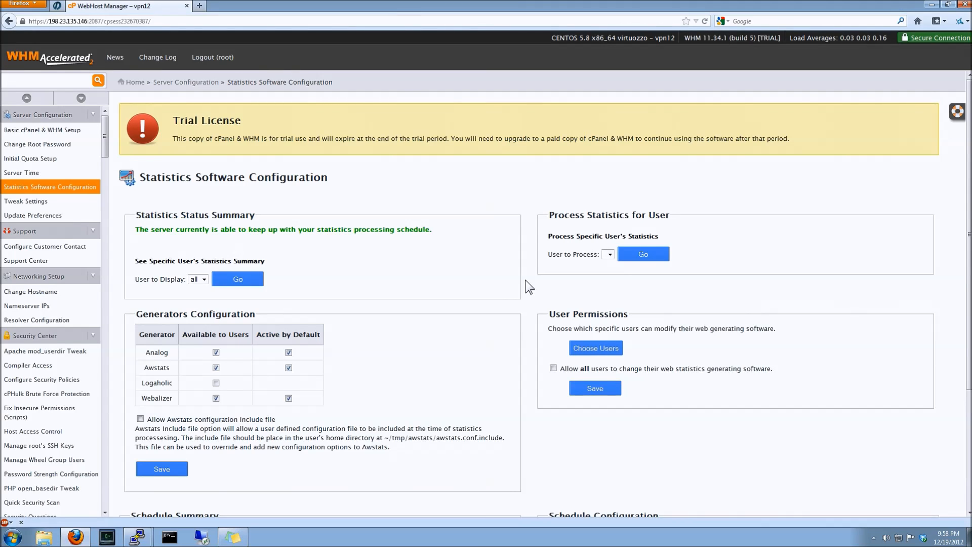
key(alt+Left)
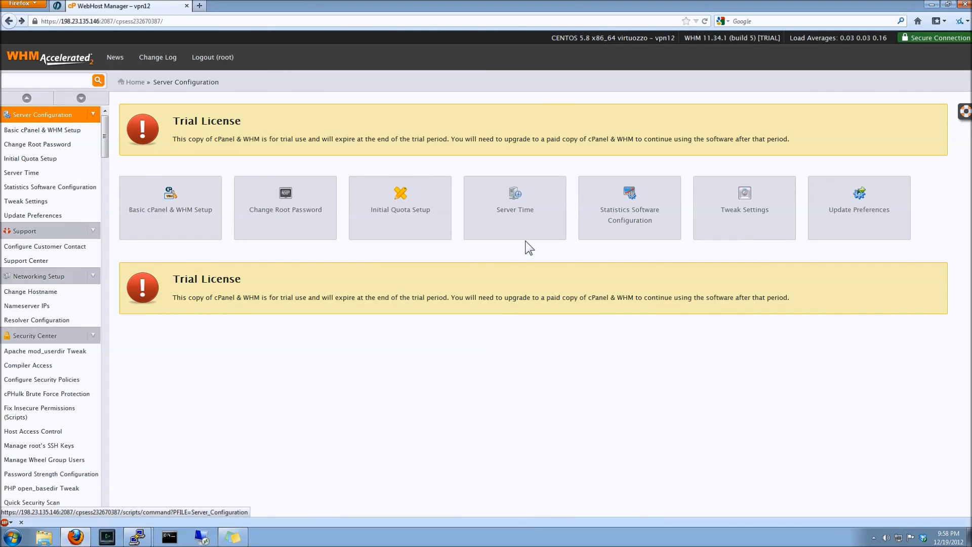
Set the cPanel & WHM release tier to CURRENT in Update Preferences and save the preferences
click(870, 206)
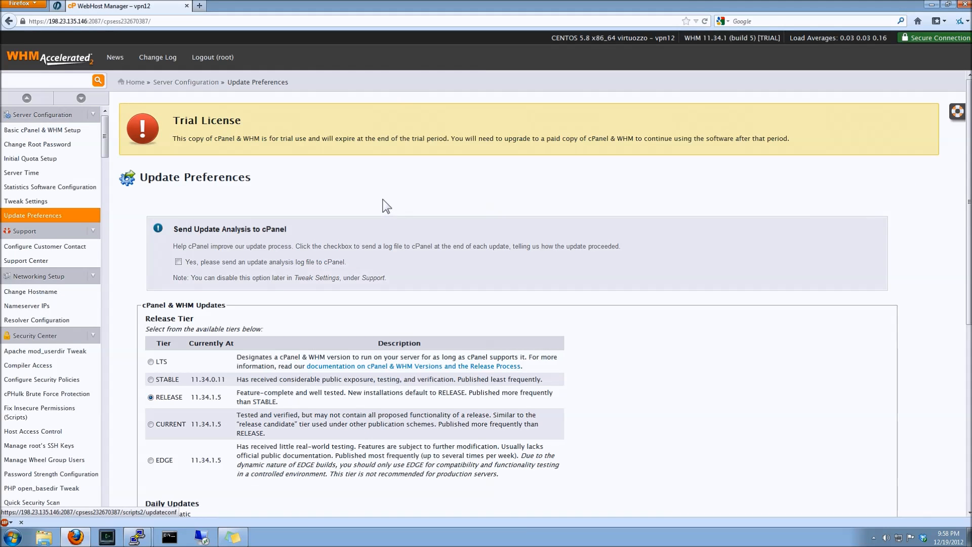
scroll(386, 205, down, 1)
scroll(385, 205, down, 2)
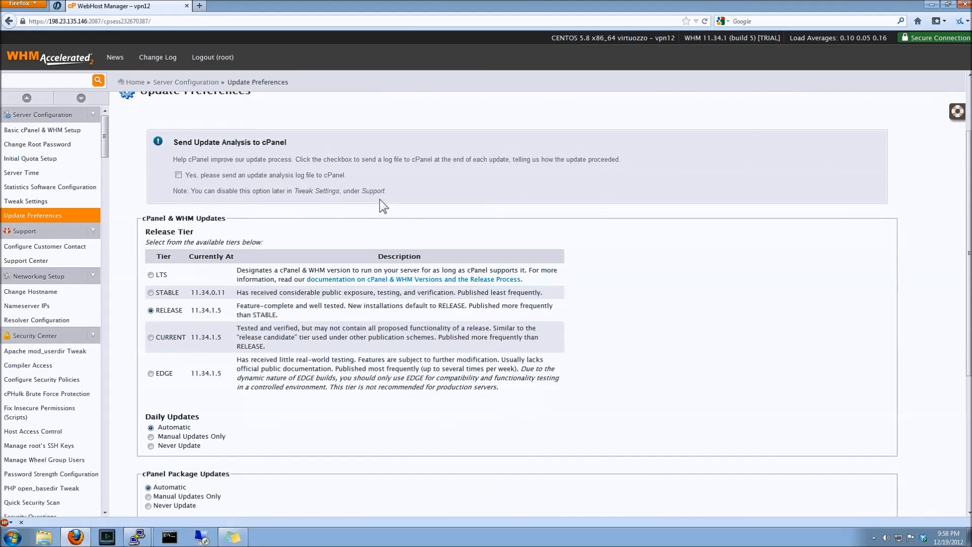
click(151, 337)
click(151, 292)
scroll(122, 318, down, 1)
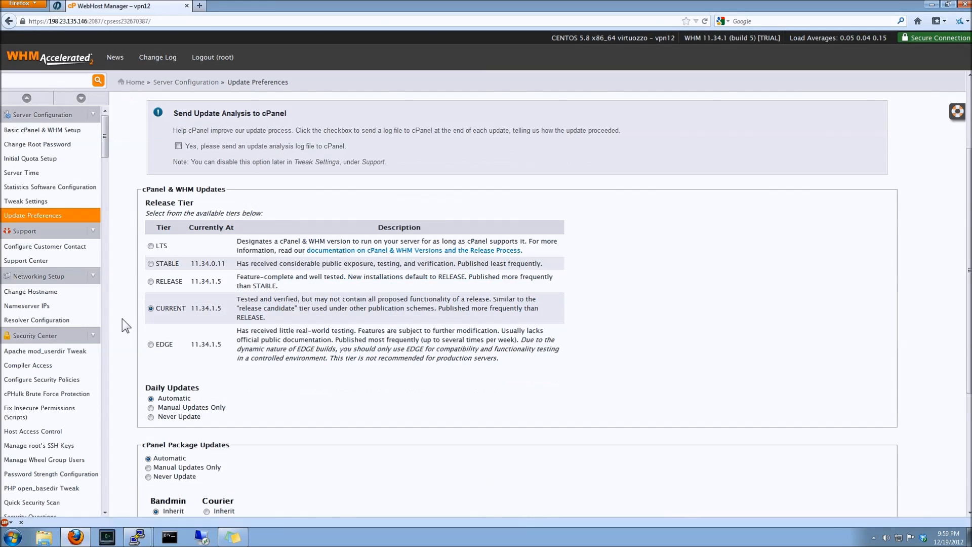
scroll(122, 318, down, 2)
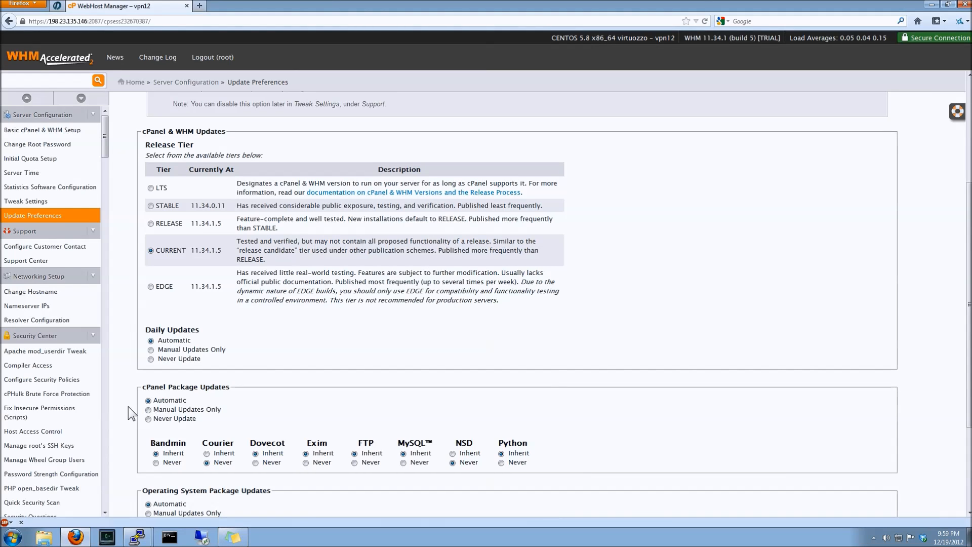
scroll(128, 406, down, 5)
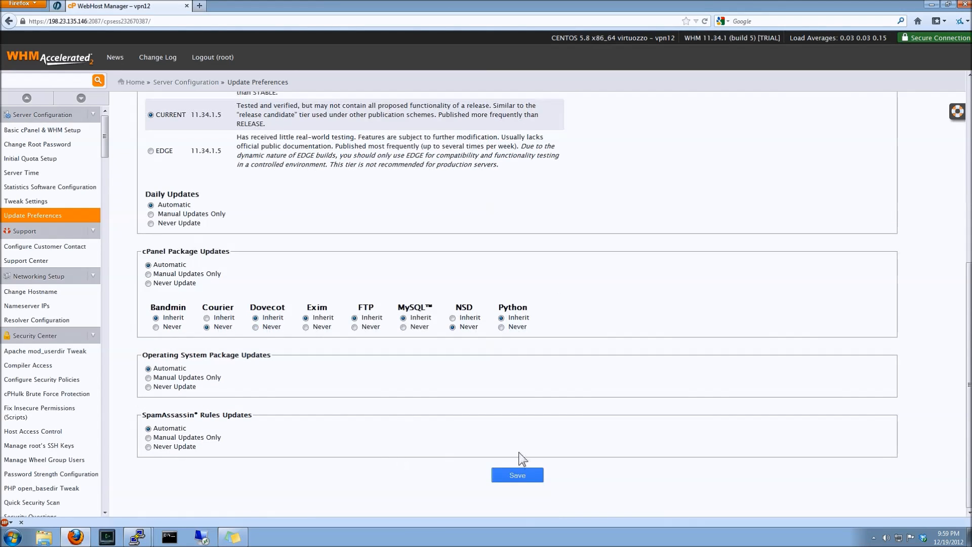
click(519, 474)
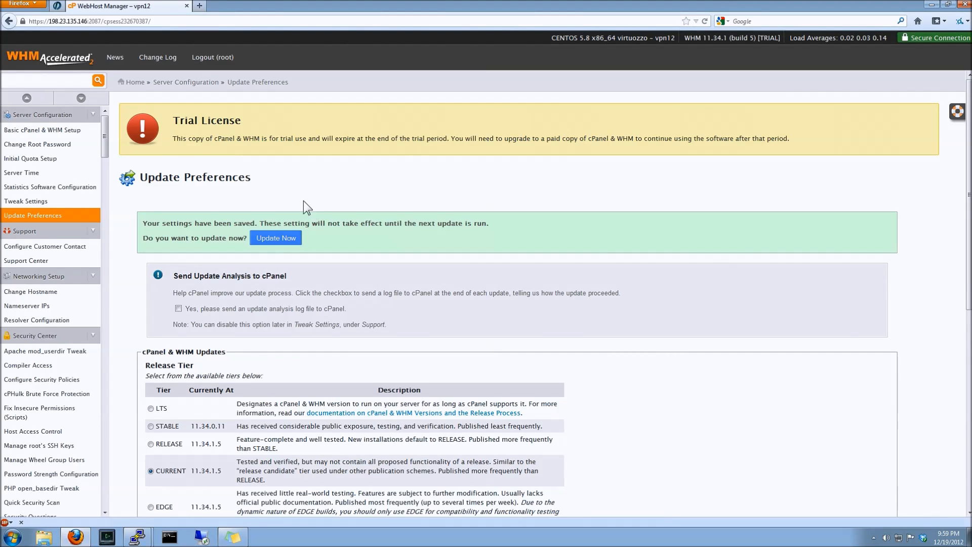
Open Tweak Settings under Server Configuration and scroll through its full list of options
click(210, 82)
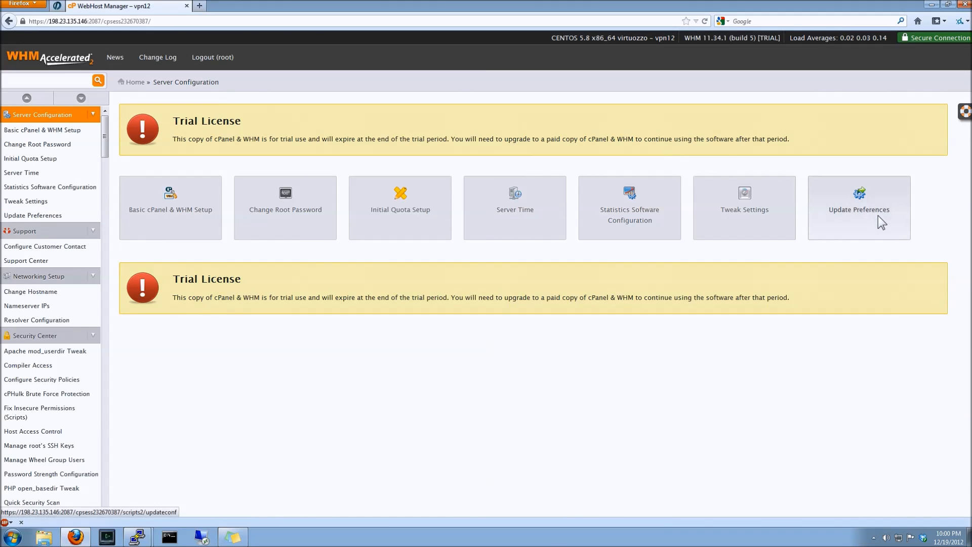
click(736, 205)
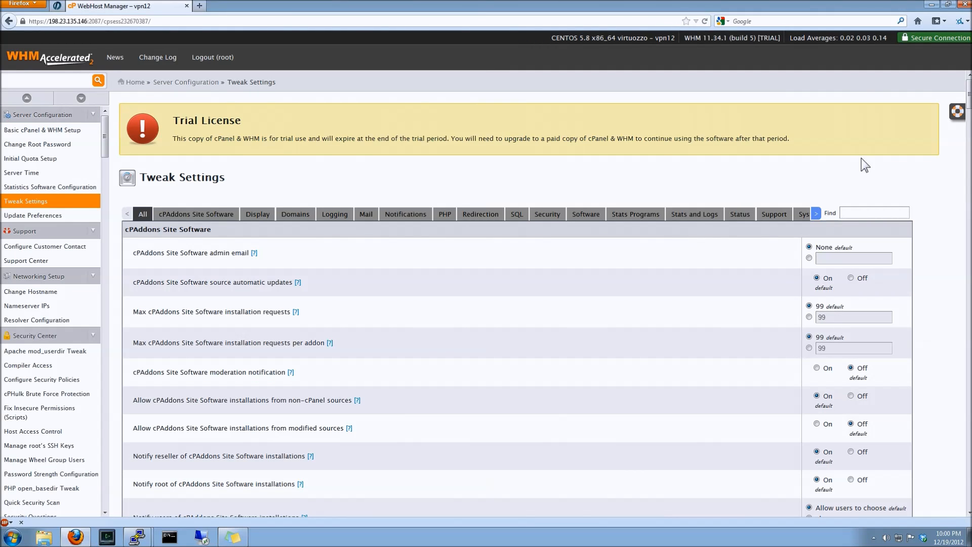
drag(968, 89, 966, 117)
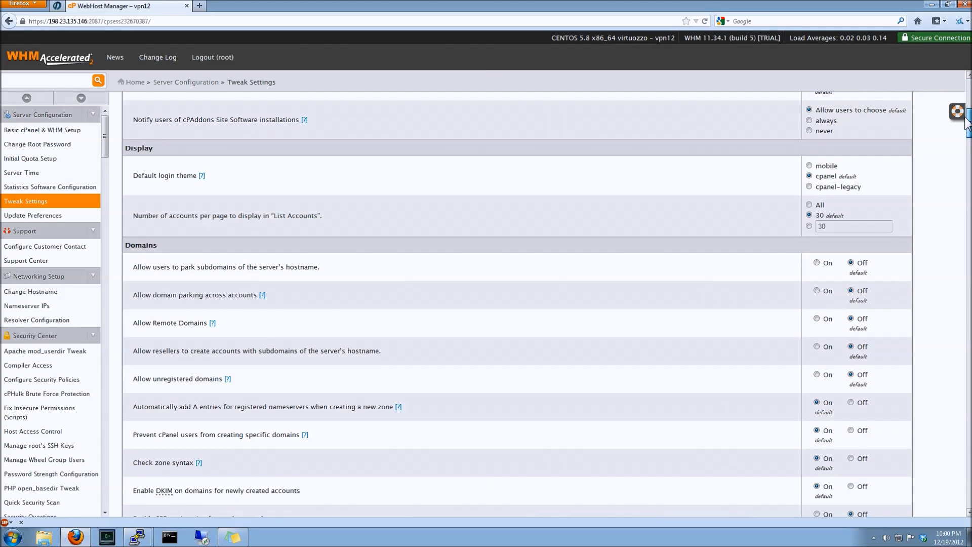
drag(967, 123, 958, 440)
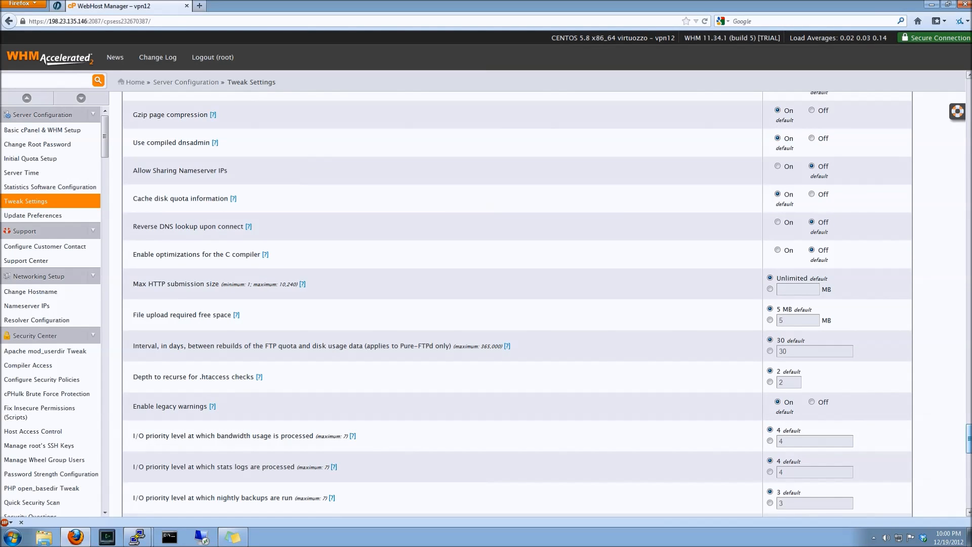
drag(970, 430, 971, 81)
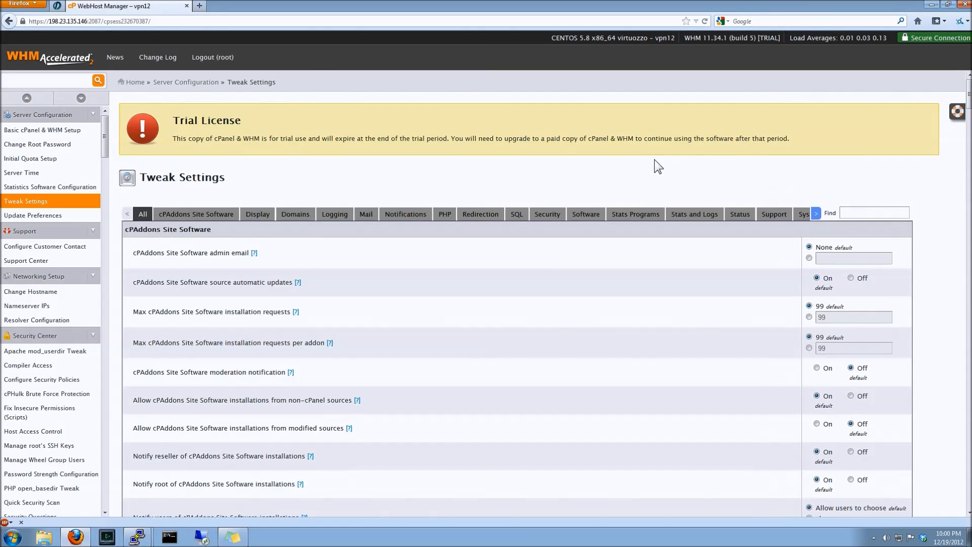
Browse the Tweak Settings categories from Domains through Security, then return home
click(309, 216)
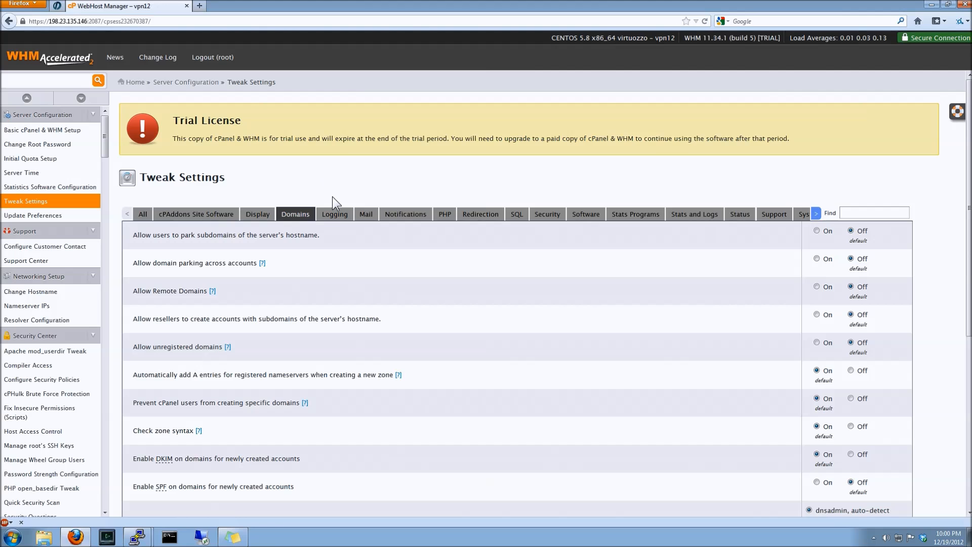
click(336, 213)
click(366, 217)
click(386, 222)
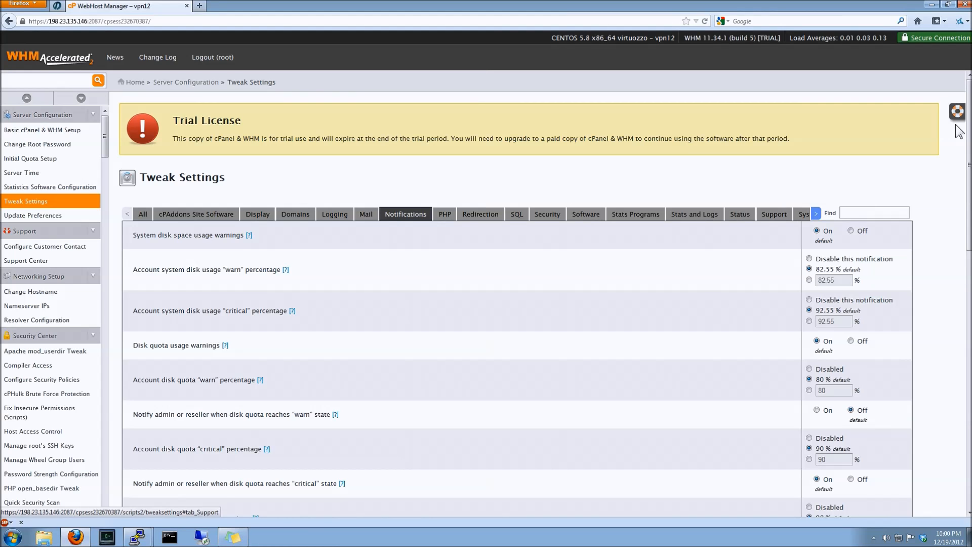
drag(970, 137, 739, 153)
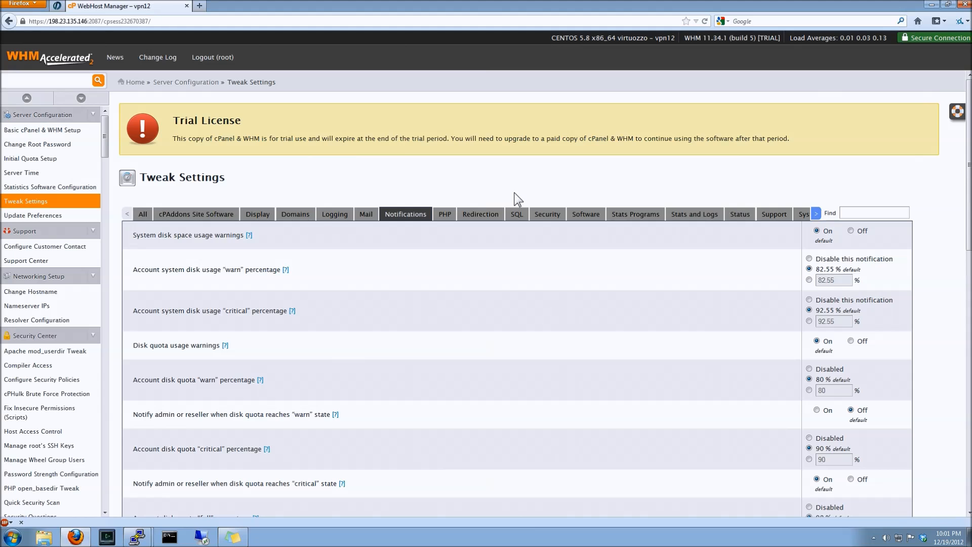
click(475, 211)
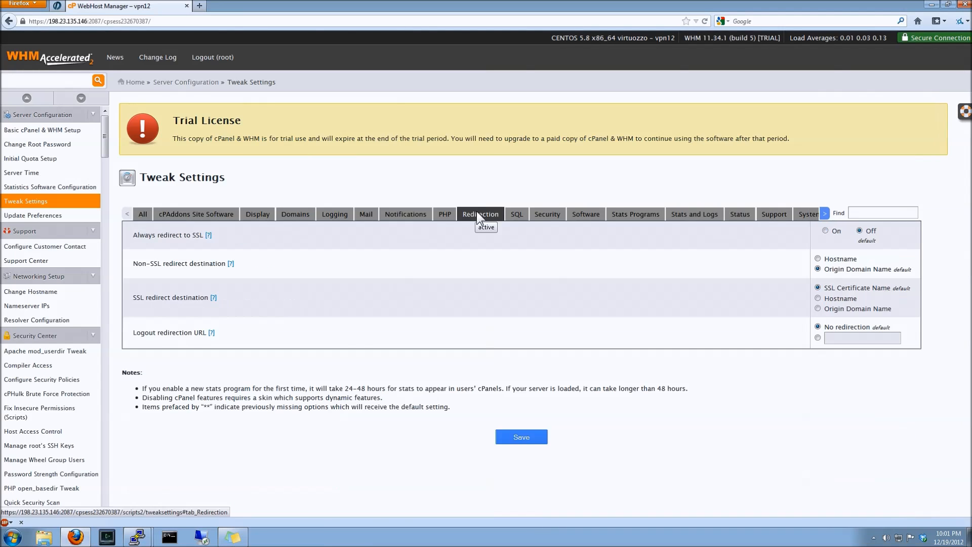
click(524, 217)
click(546, 214)
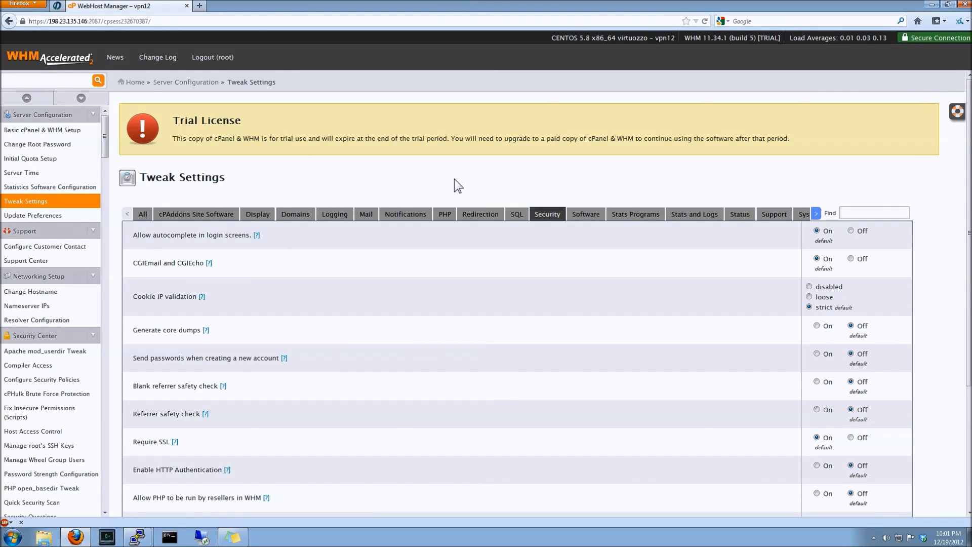
click(250, 83)
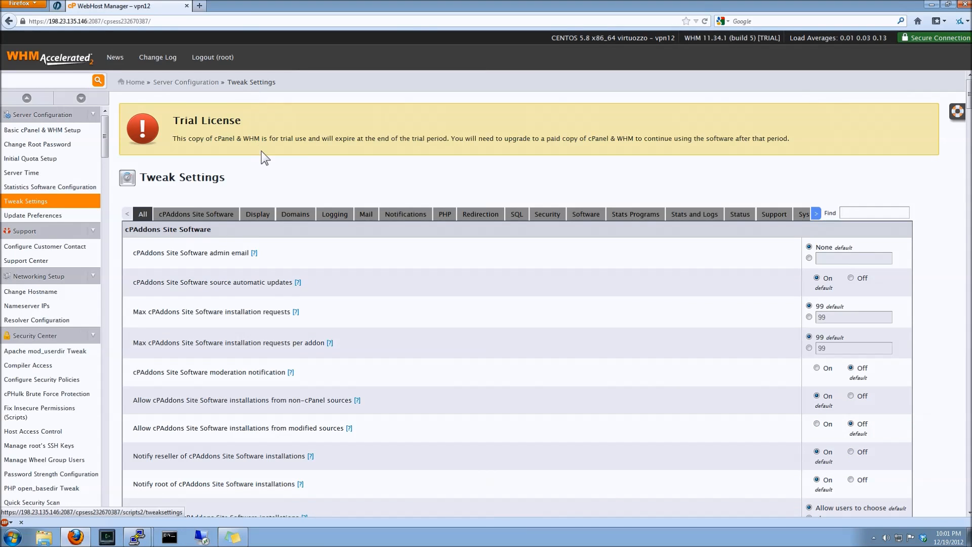
click(134, 82)
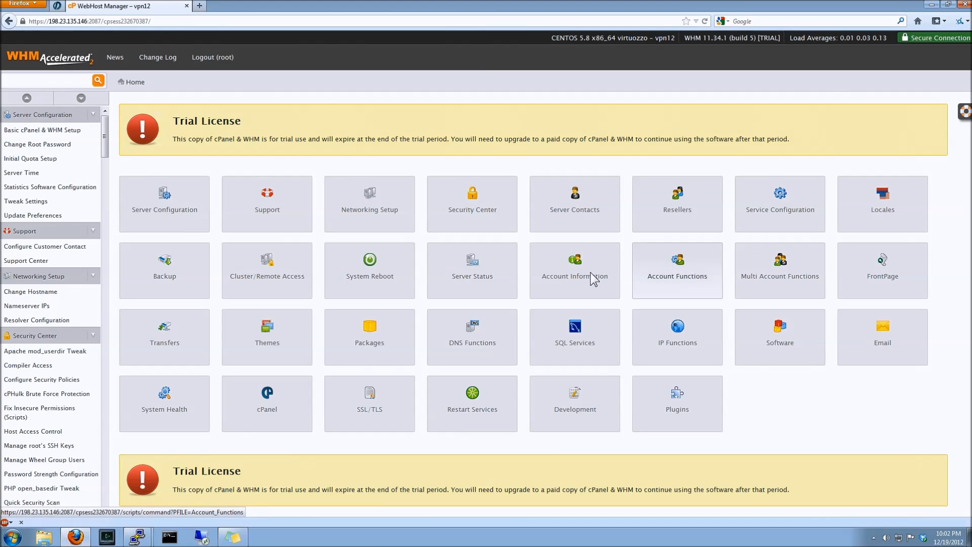
Browse Account Functions, then open the Restore Backups page under Backup
click(685, 278)
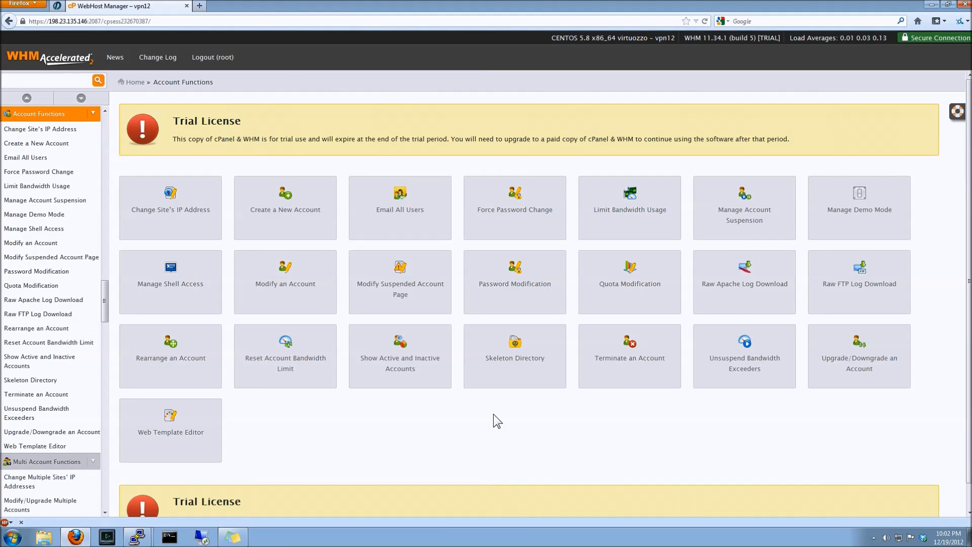
click(124, 83)
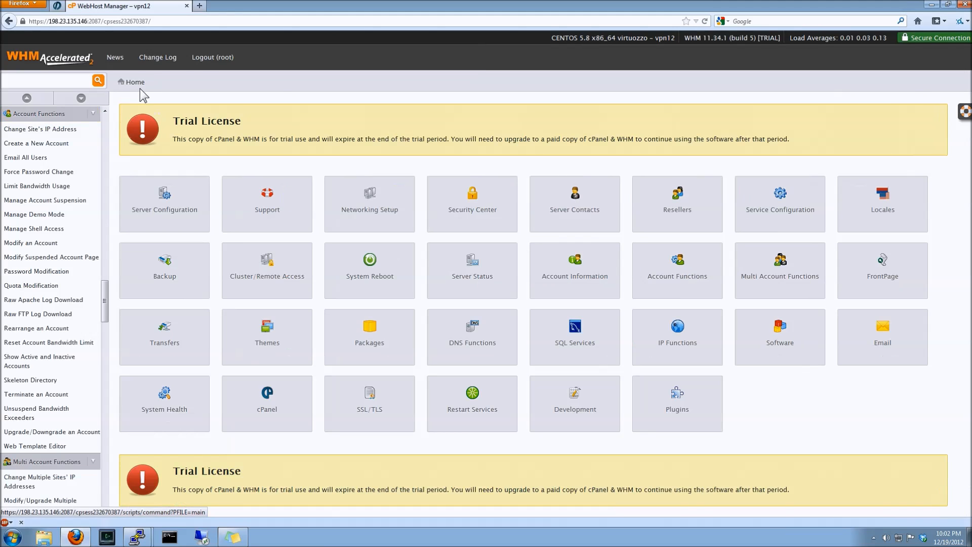
click(126, 279)
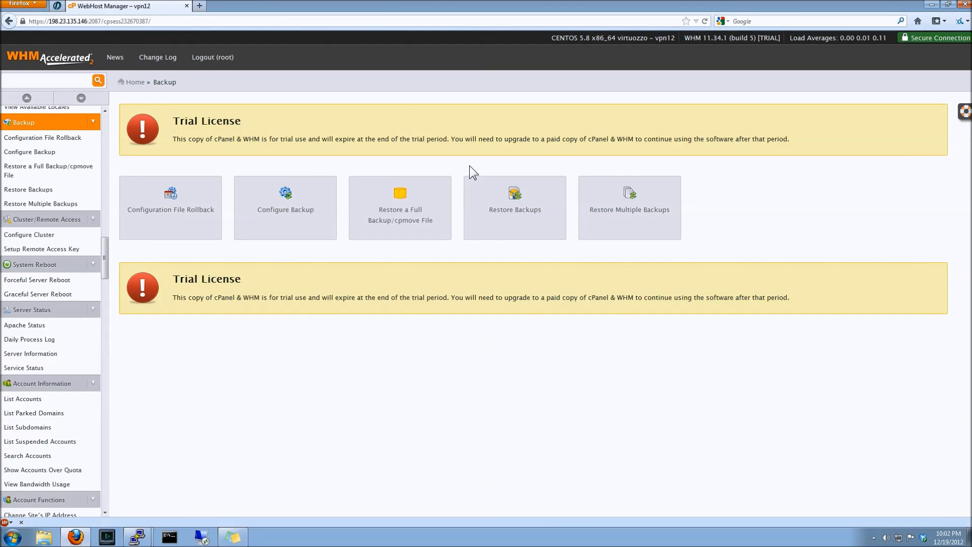
click(488, 193)
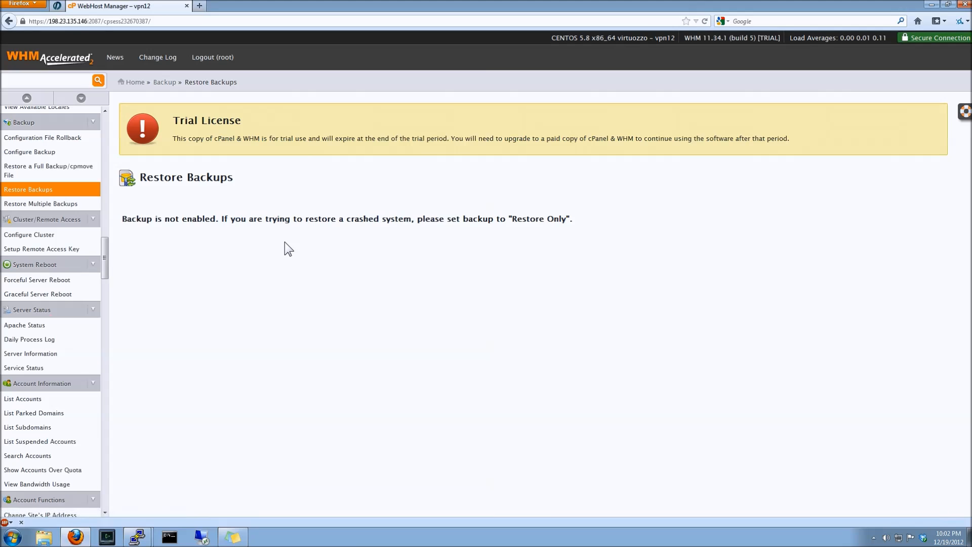
Open the Restore Multiple Backups page from the Backup section, then close its tab
key(alt+Left)
click(619, 196)
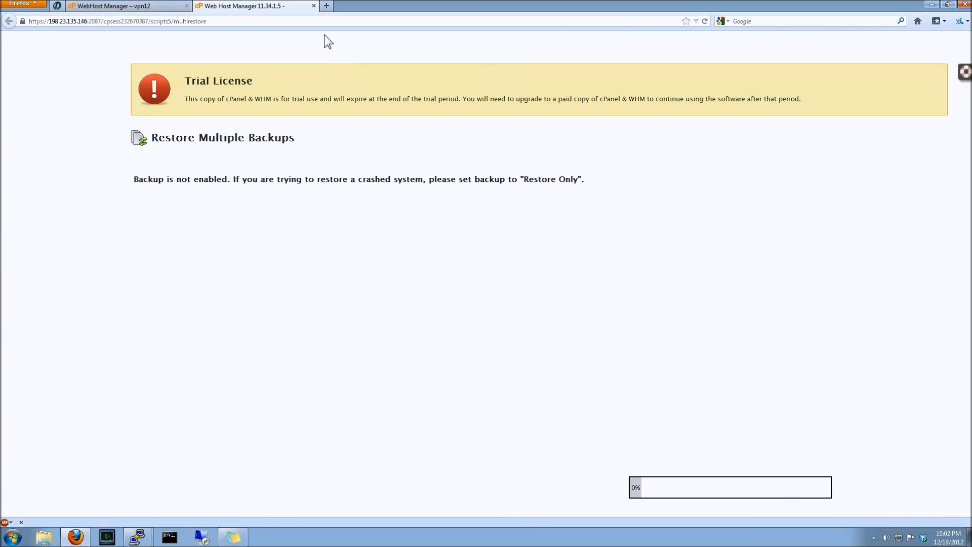
click(314, 5)
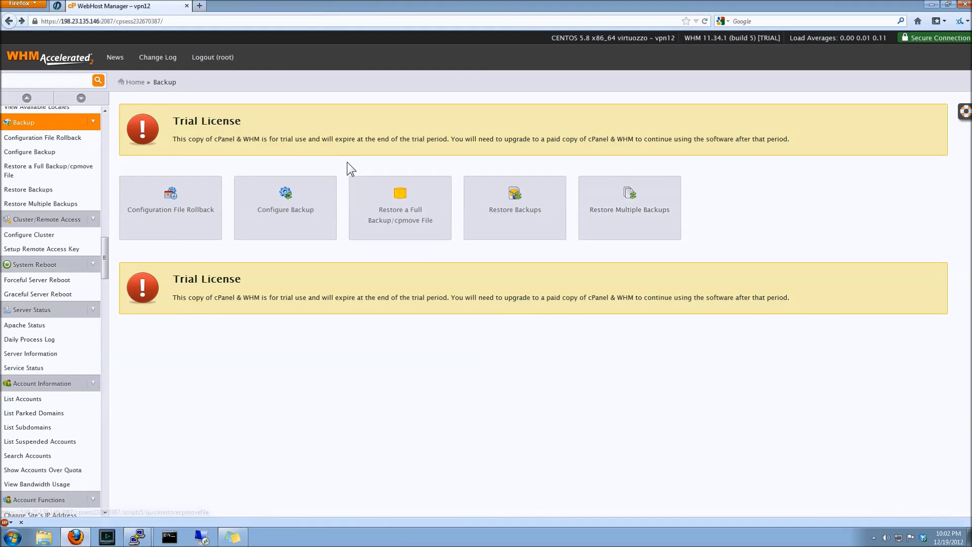
Open Configure Backup, set the backup interval to Daily and tick Sunday, Monday and Wednesday as backup days
click(251, 223)
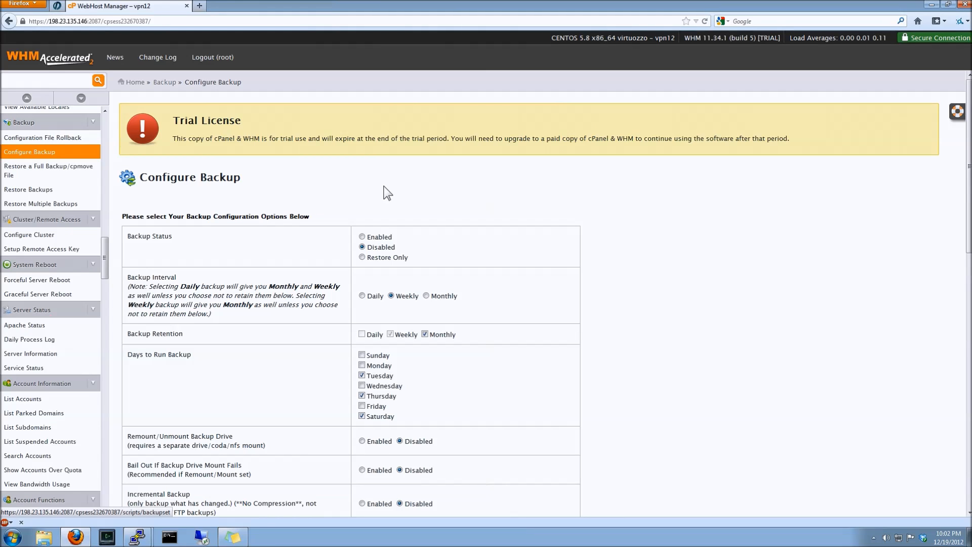
scroll(387, 191, down, 2)
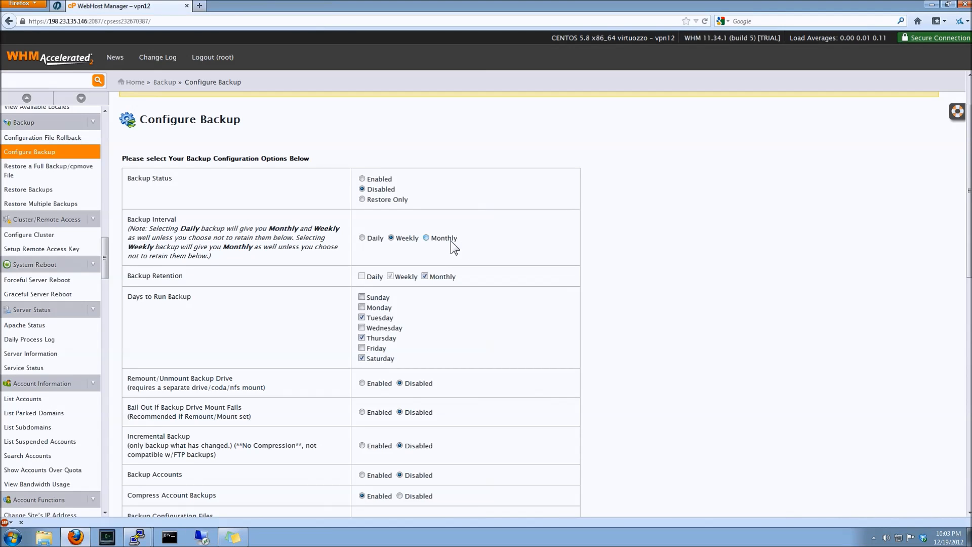
click(373, 238)
click(363, 296)
click(363, 307)
click(362, 327)
Scroll through the remaining backup configuration options down to the backup destination and back to the top
scroll(627, 333, down, 3)
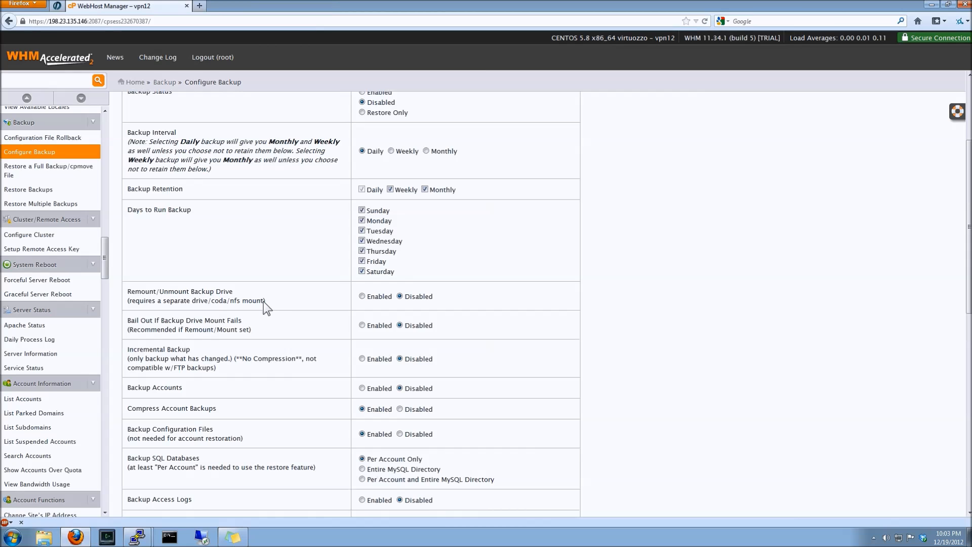
scroll(262, 334, down, 1)
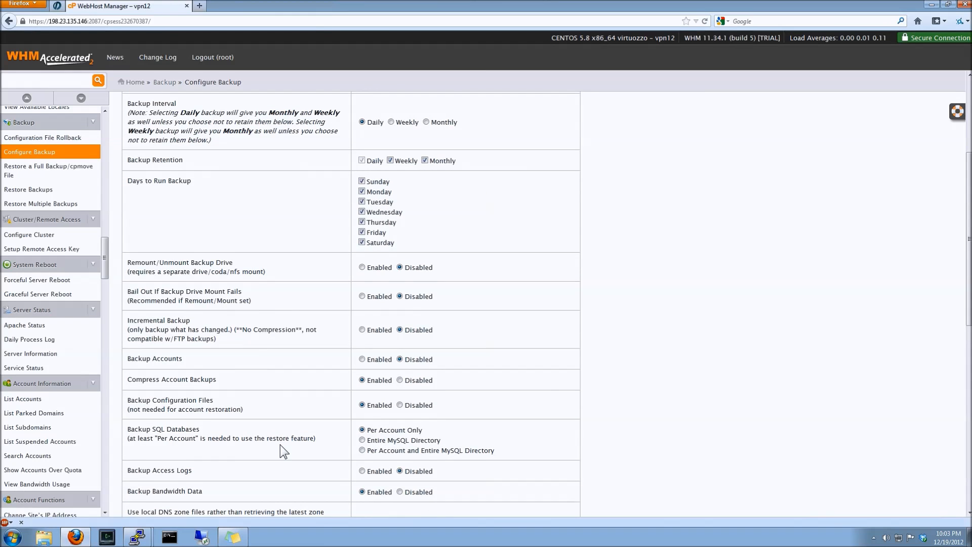
scroll(281, 450, down, 6)
scroll(282, 448, down, 2)
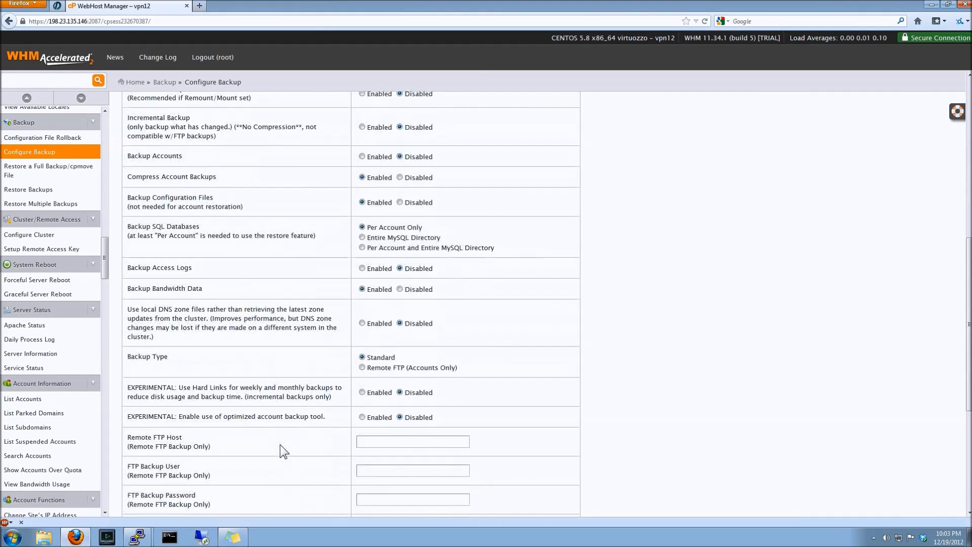
scroll(282, 447, down, 7)
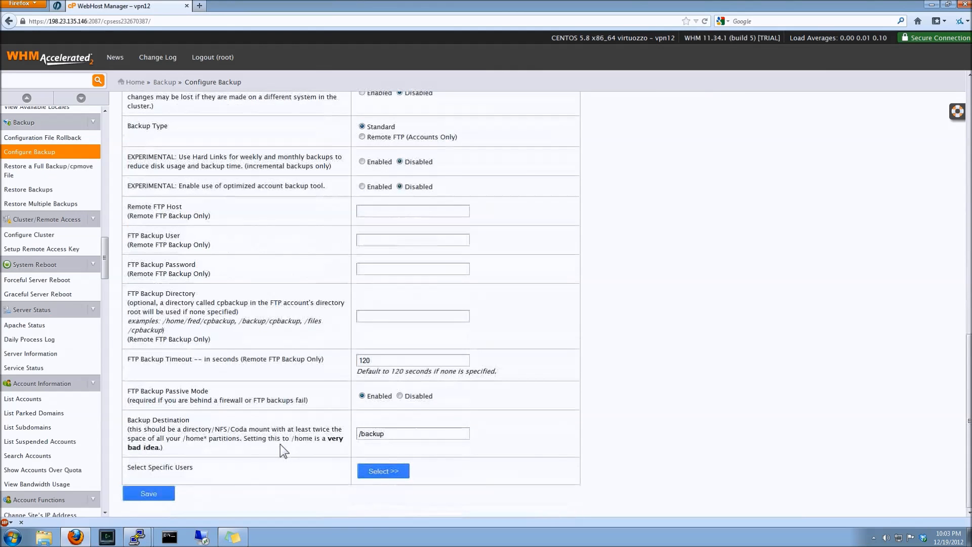
scroll(281, 444, up, 15)
scroll(280, 444, up, 2)
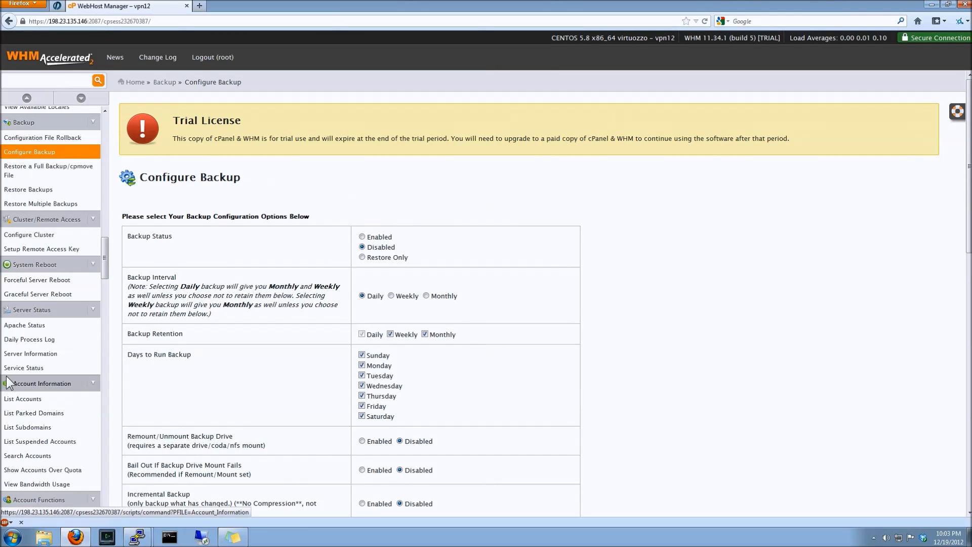
Open the Restore a Full Backup/cpmove File page from the Backup section, then go back
click(170, 83)
click(396, 224)
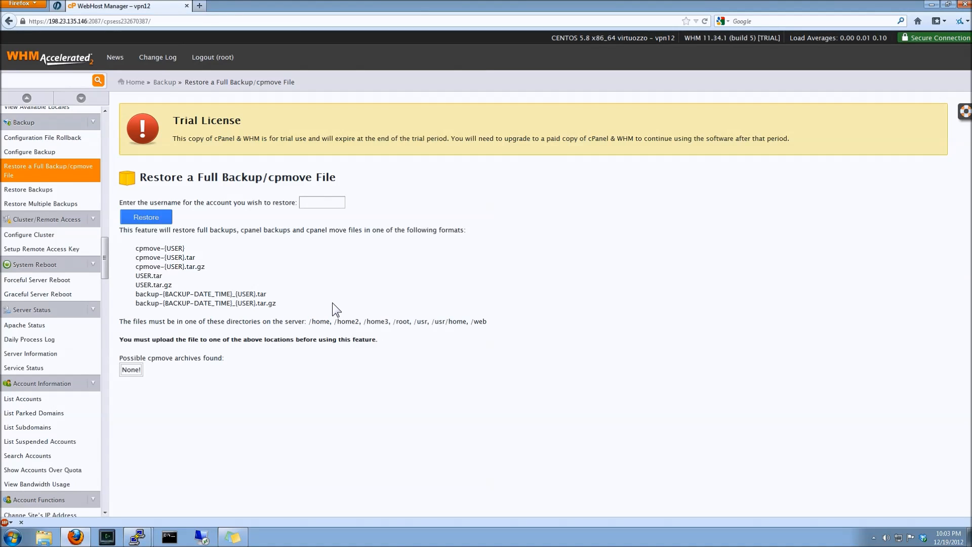
key(alt+Left)
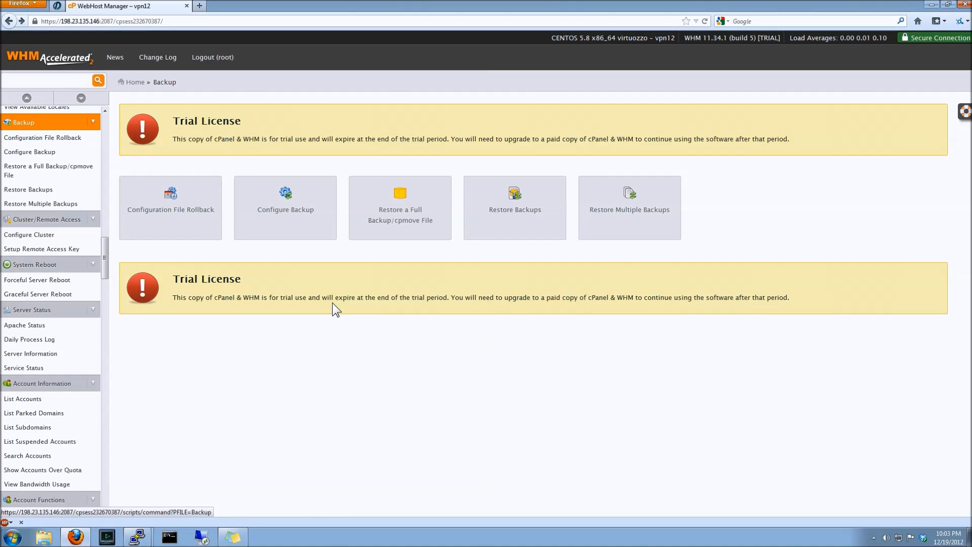
Open Add a Package under Packages, review its resource and settings options, then go back
click(136, 82)
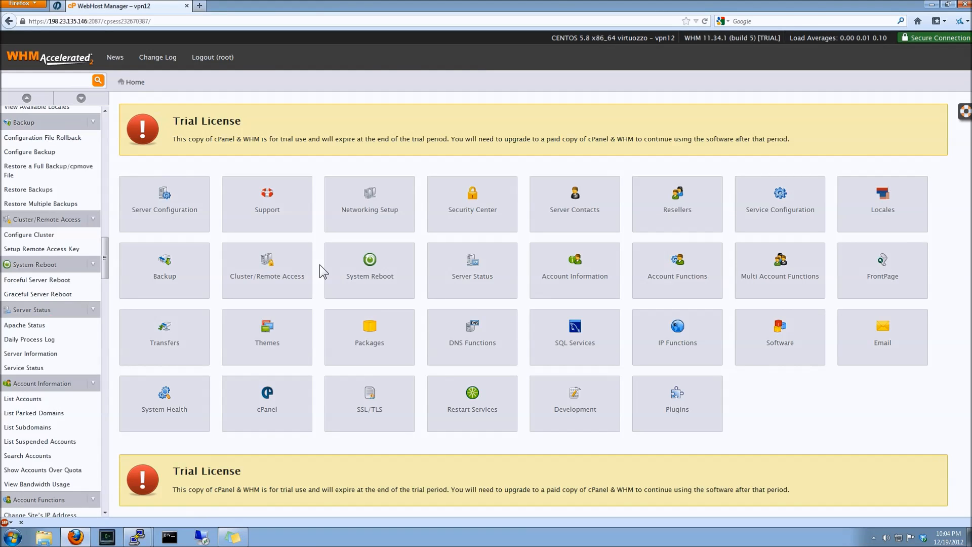
click(343, 340)
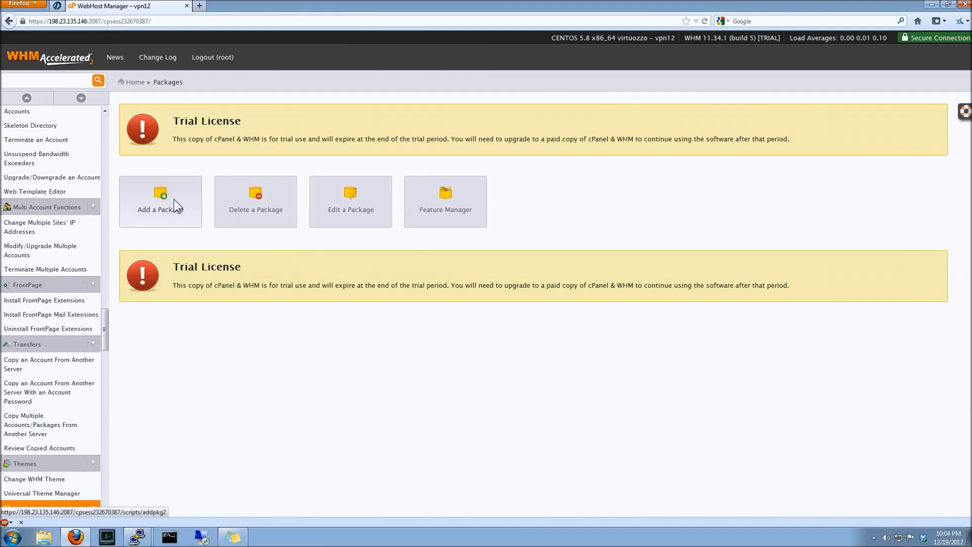
click(172, 199)
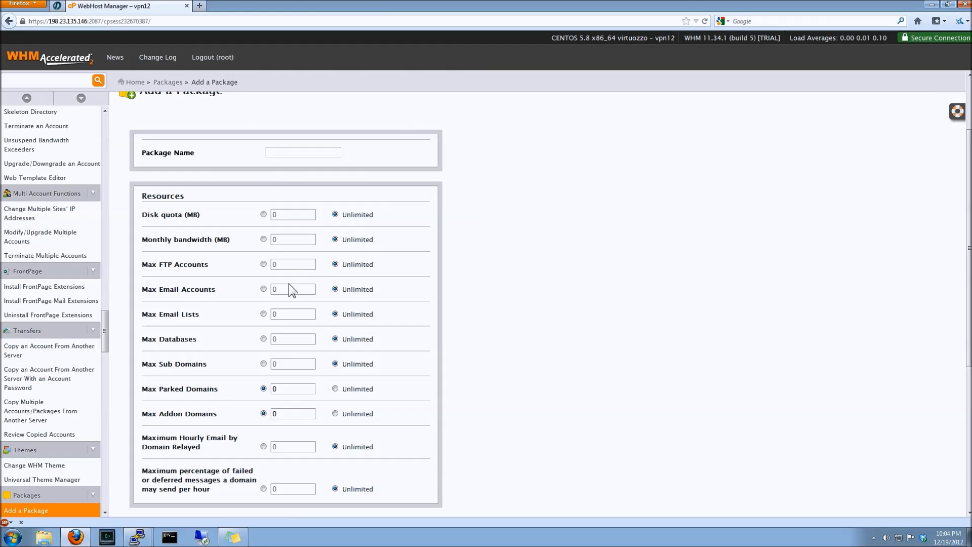
scroll(568, 347, down, 5)
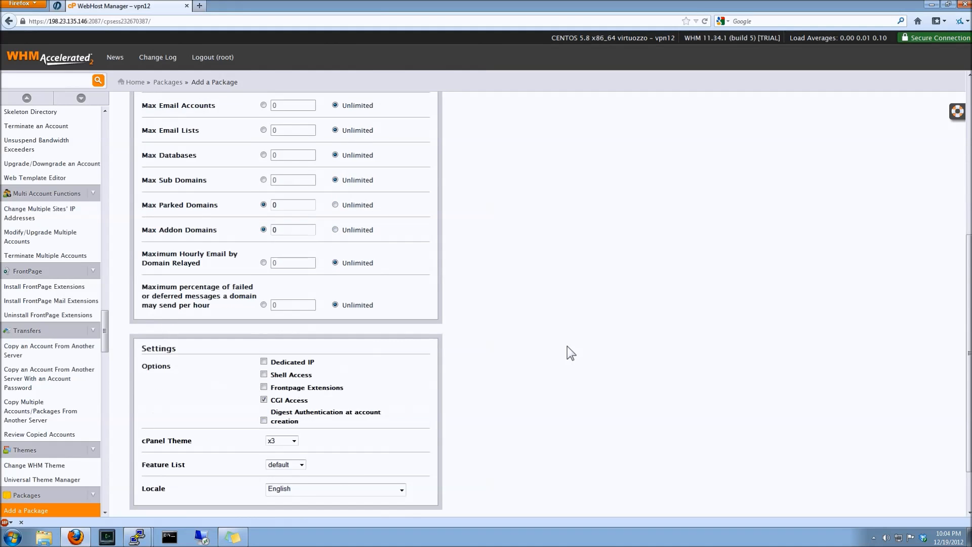
scroll(560, 347, down, 2)
scroll(579, 344, up, 5)
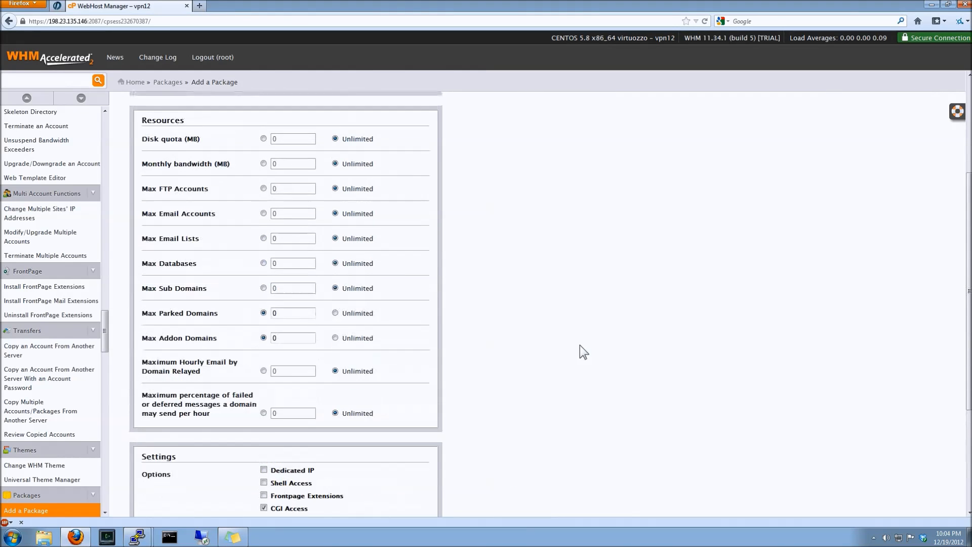
scroll(579, 345, up, 1)
scroll(579, 344, up, 2)
key(alt+Left)
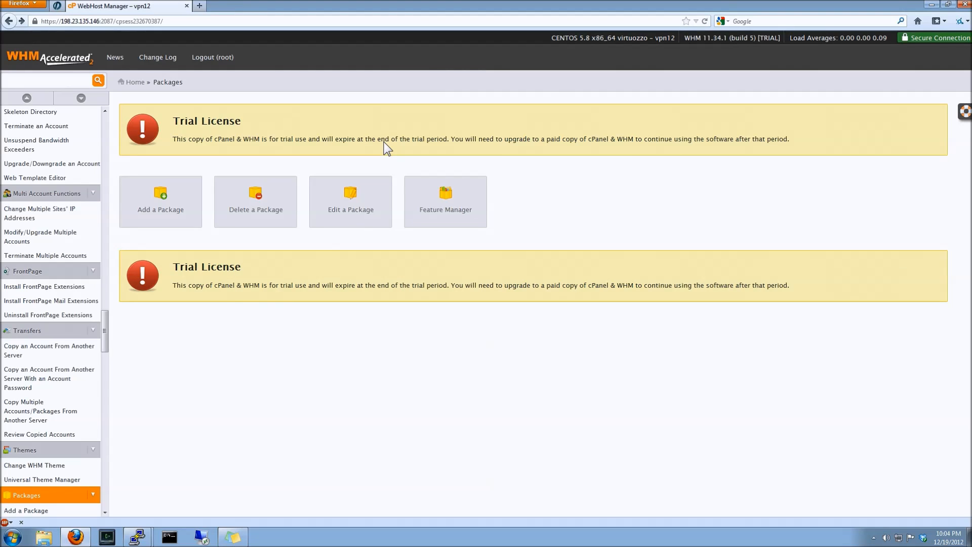
Open Feature Manager, edit the default feature list to review its features, then return home
click(476, 205)
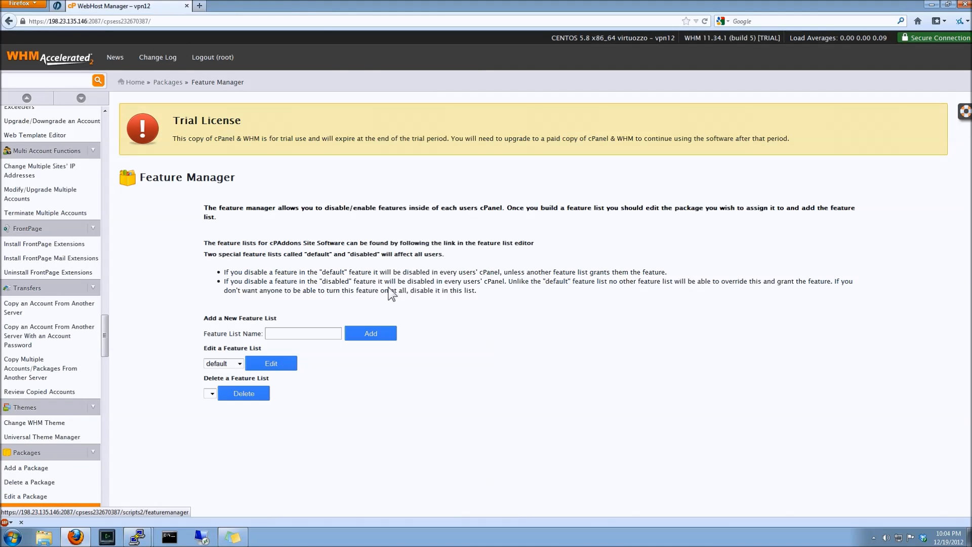
click(254, 369)
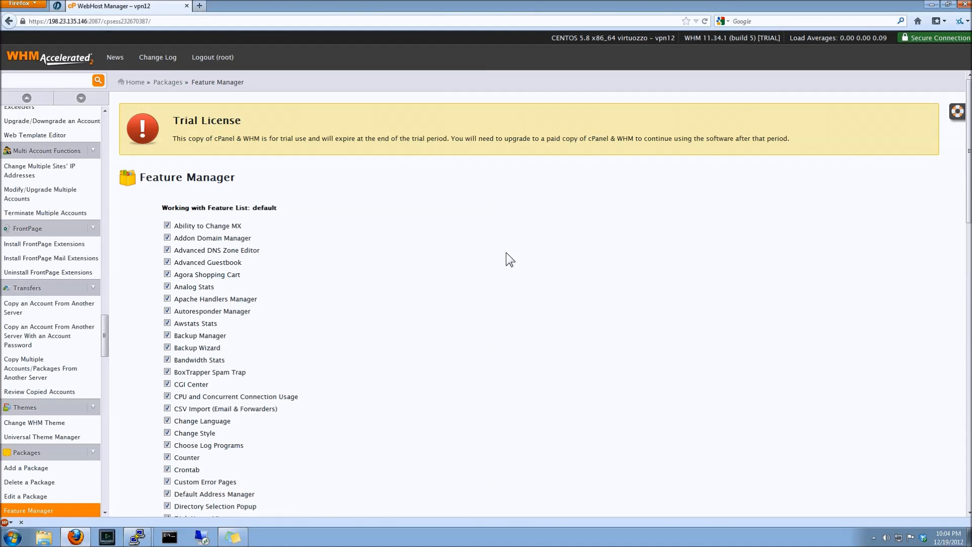
scroll(506, 252, down, 5)
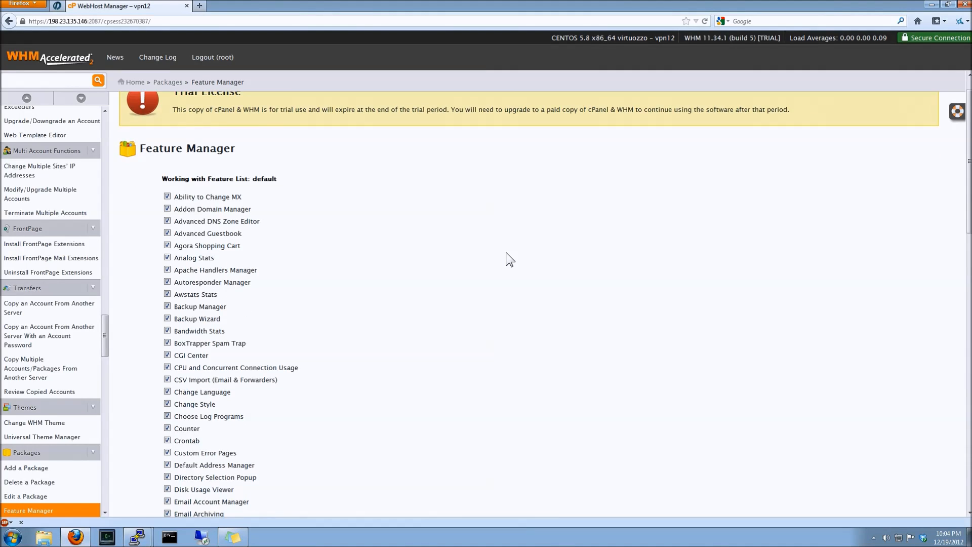
scroll(506, 252, down, 12)
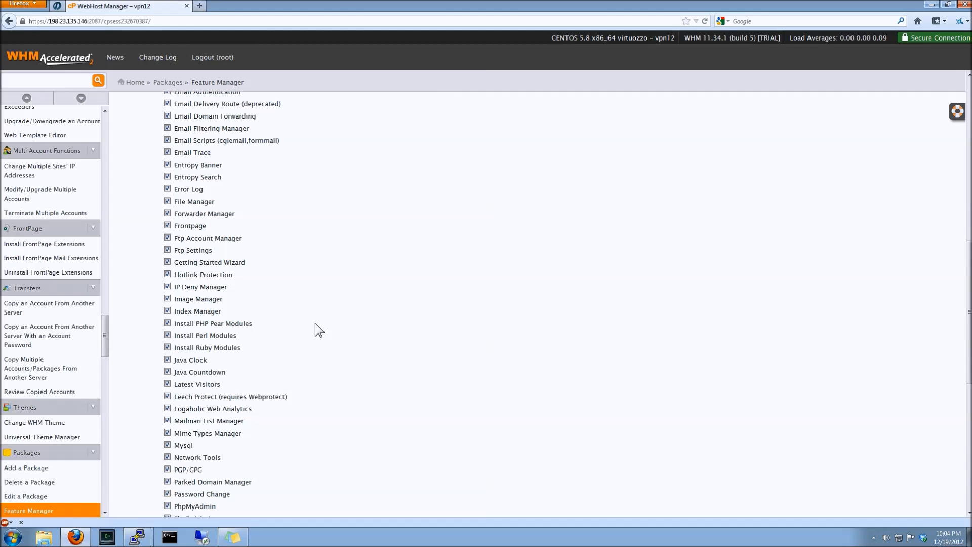
scroll(461, 344, down, 13)
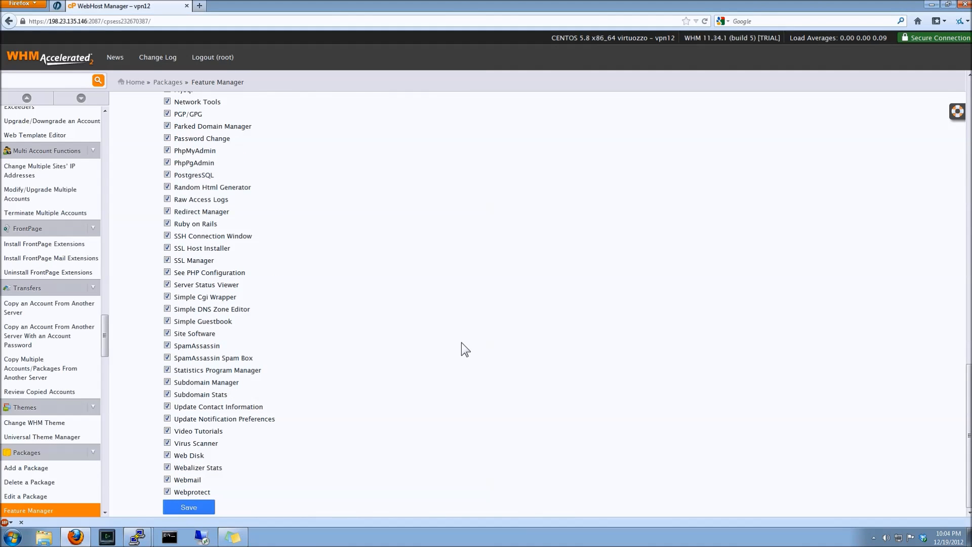
scroll(461, 343, up, 10)
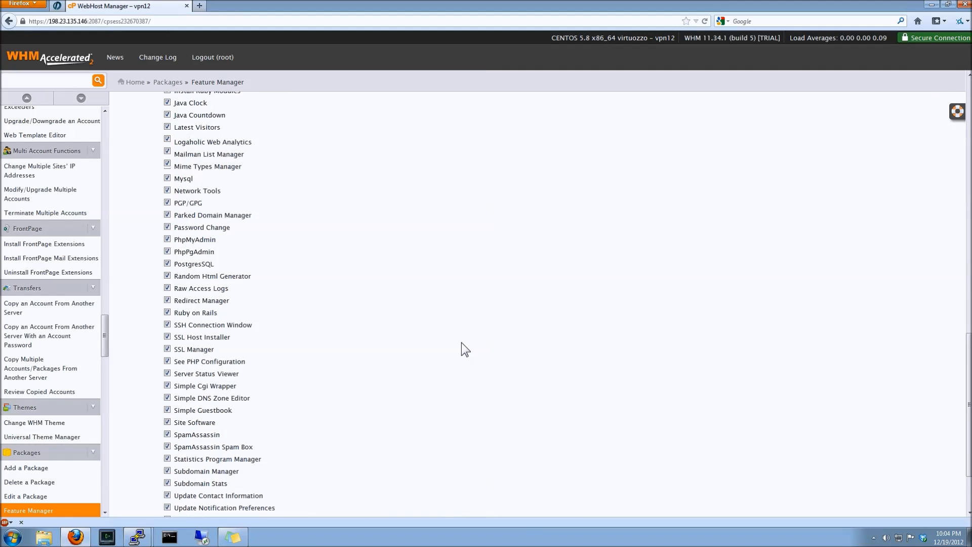
scroll(465, 349, up, 5)
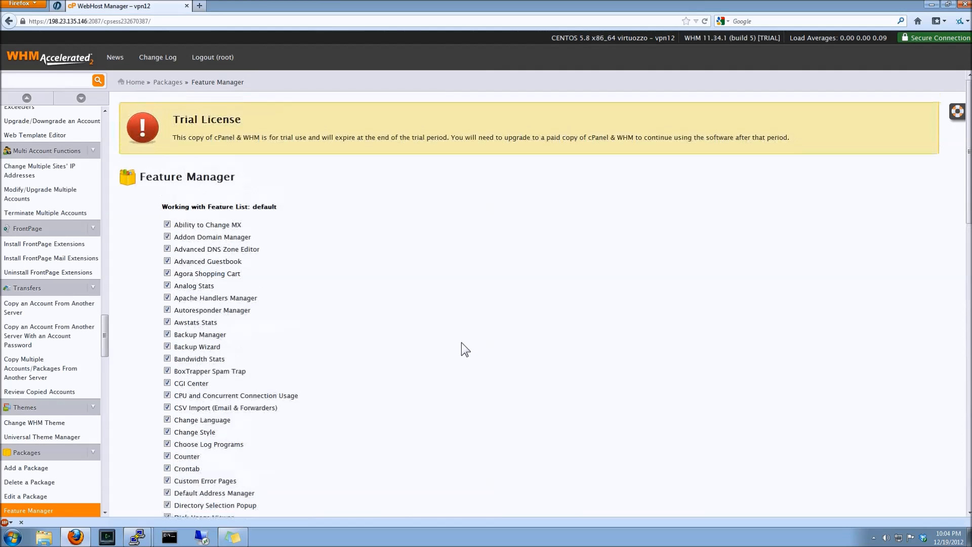
click(142, 82)
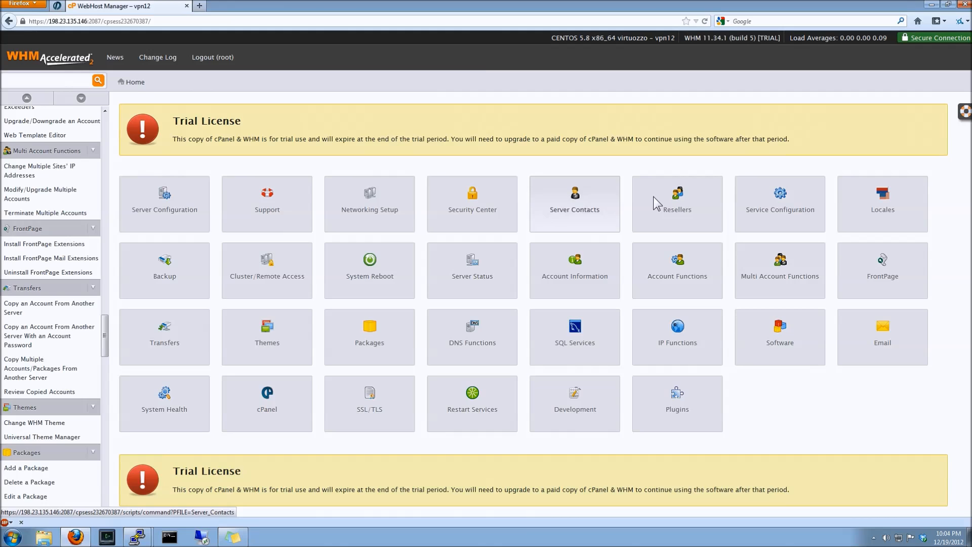
Open Edit Reseller Nameservers and Privileges under Resellers, then return to the home page
click(653, 197)
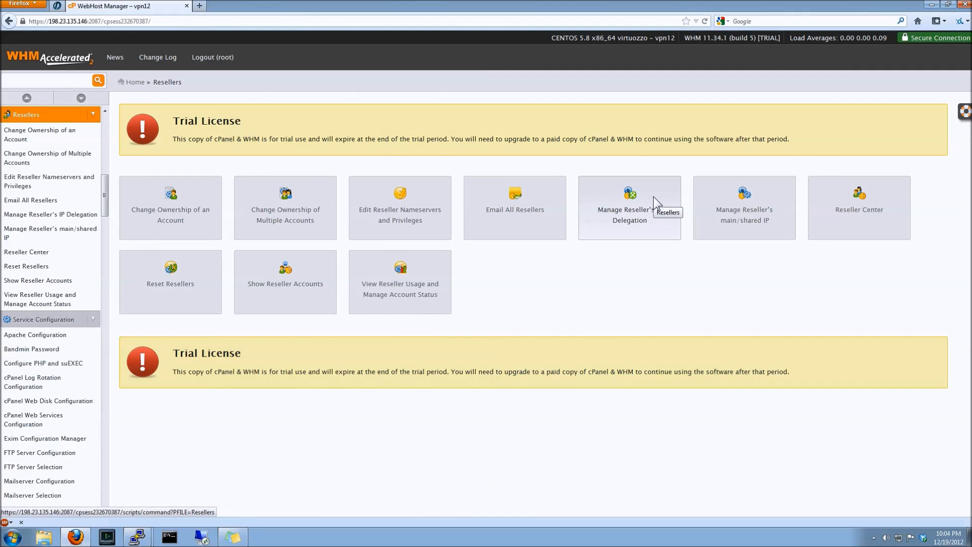
click(430, 209)
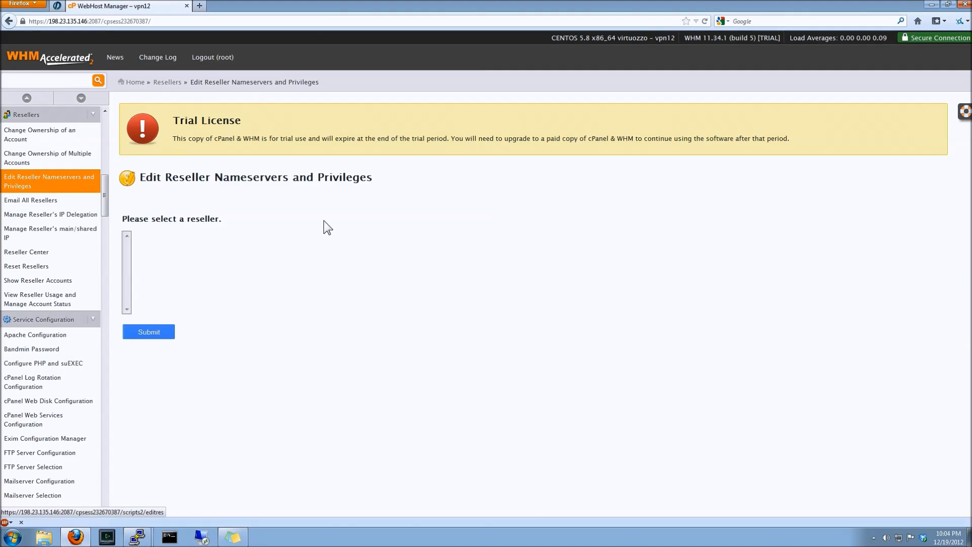
key(alt+Left)
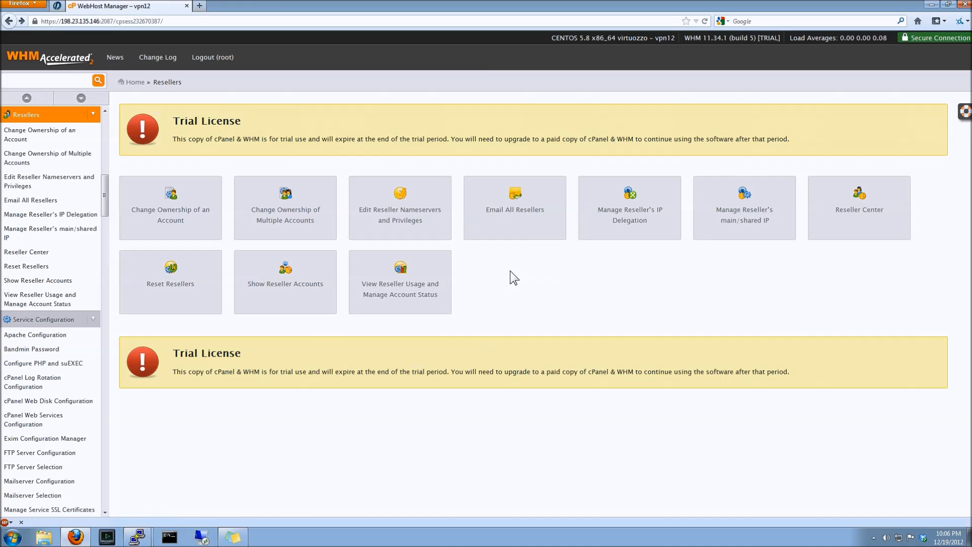
click(133, 82)
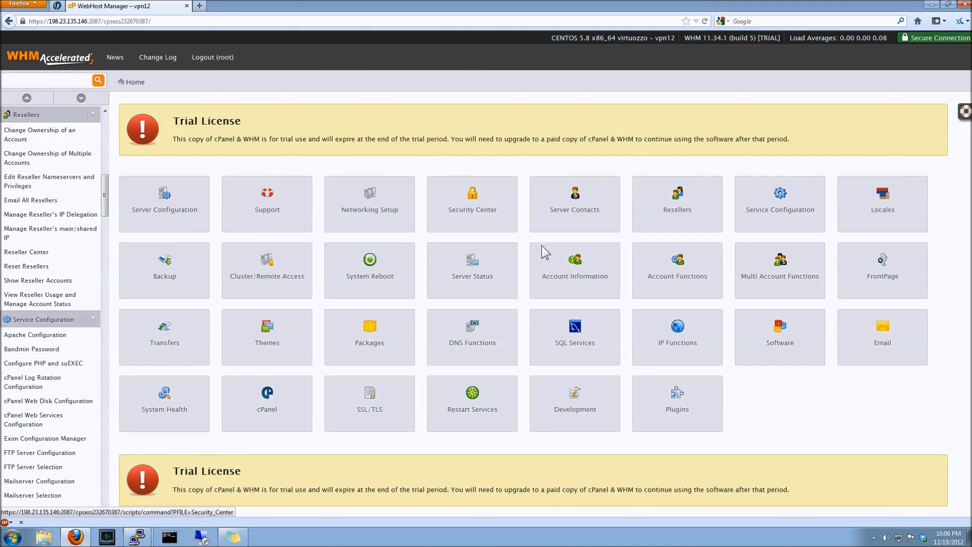